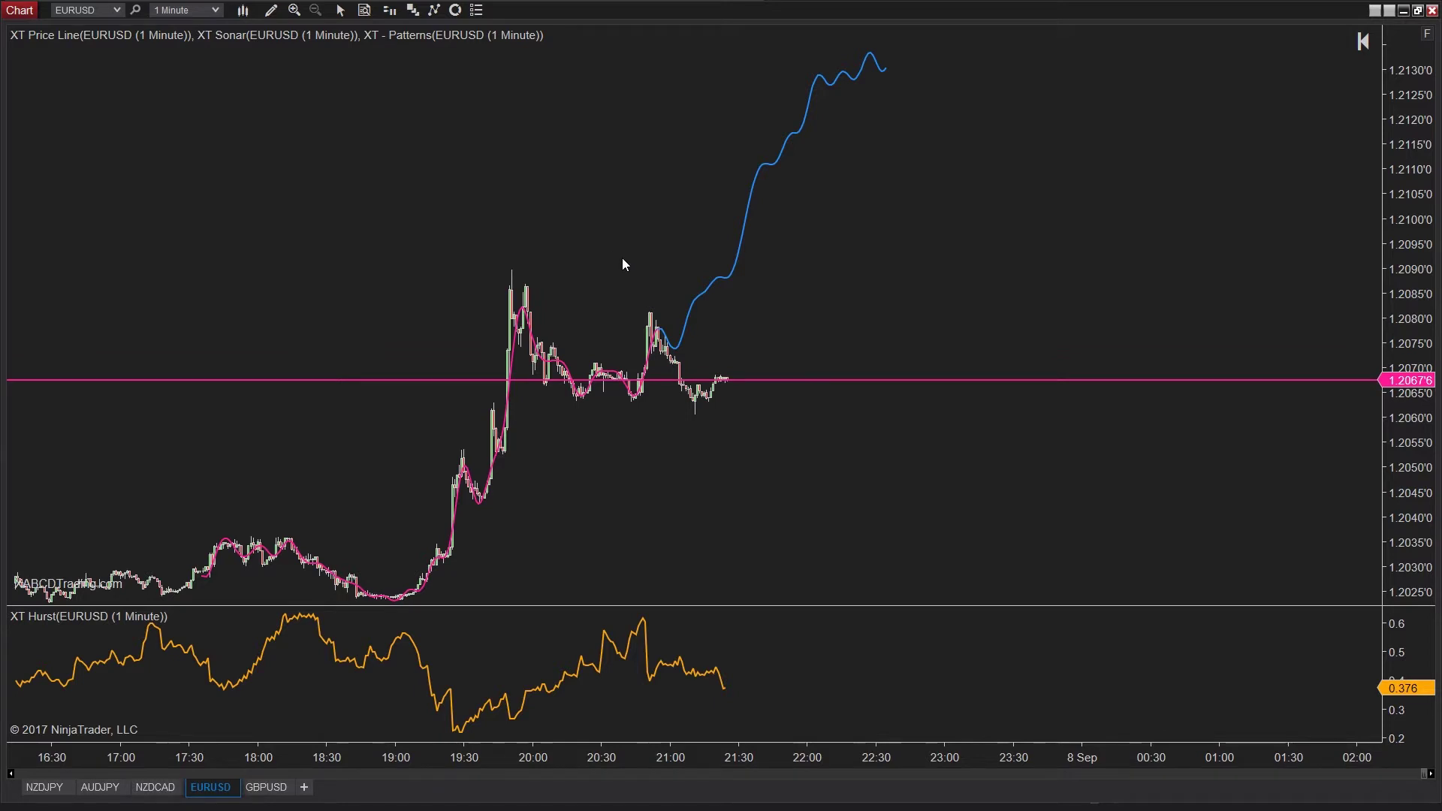
# Step: Draw a blue line on the EURUSD chart near 1.2108 across the projected price curve, then select it
pyautogui.click(271, 10)
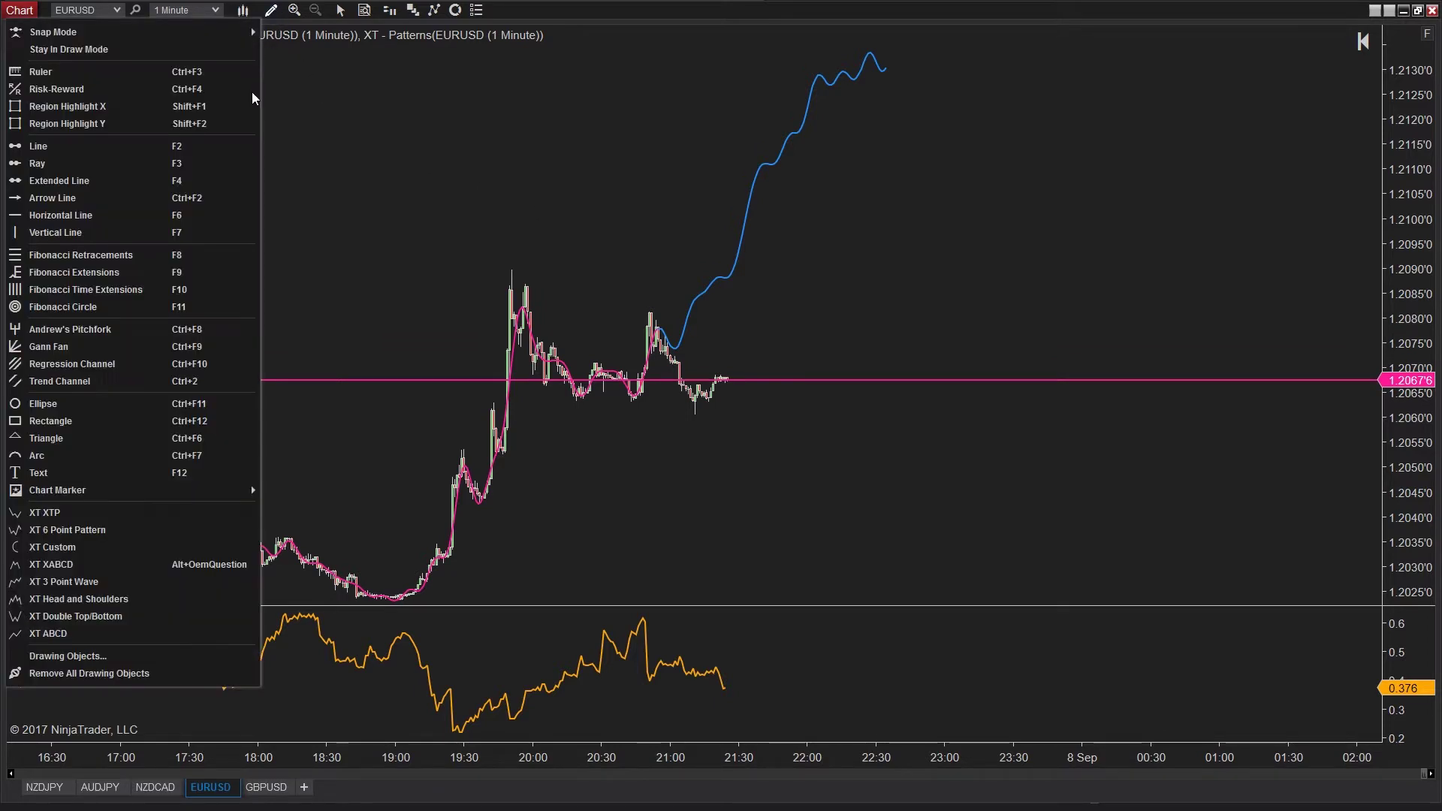
pyautogui.click(172, 157)
pyautogui.click(335, 190)
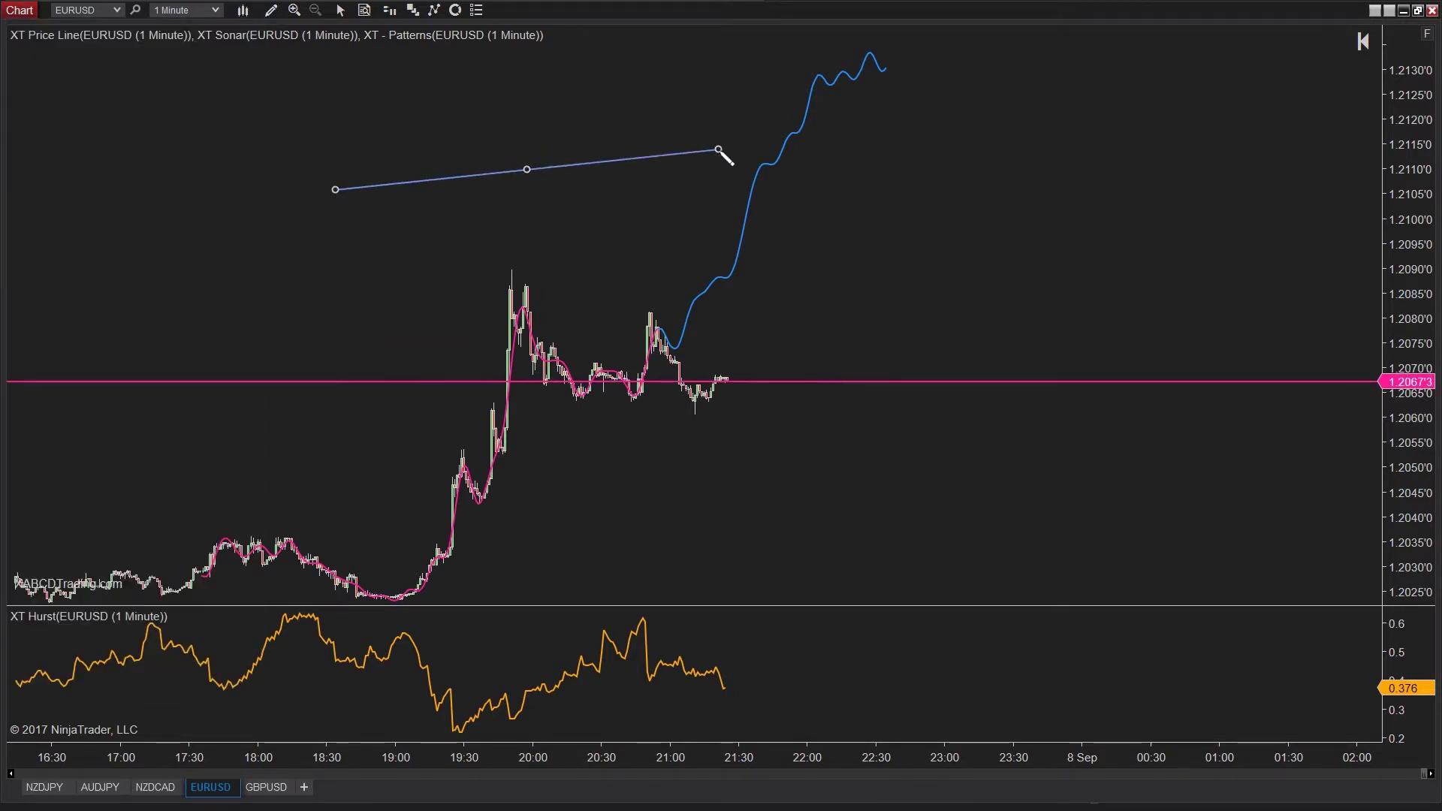
pyautogui.click(1170, 182)
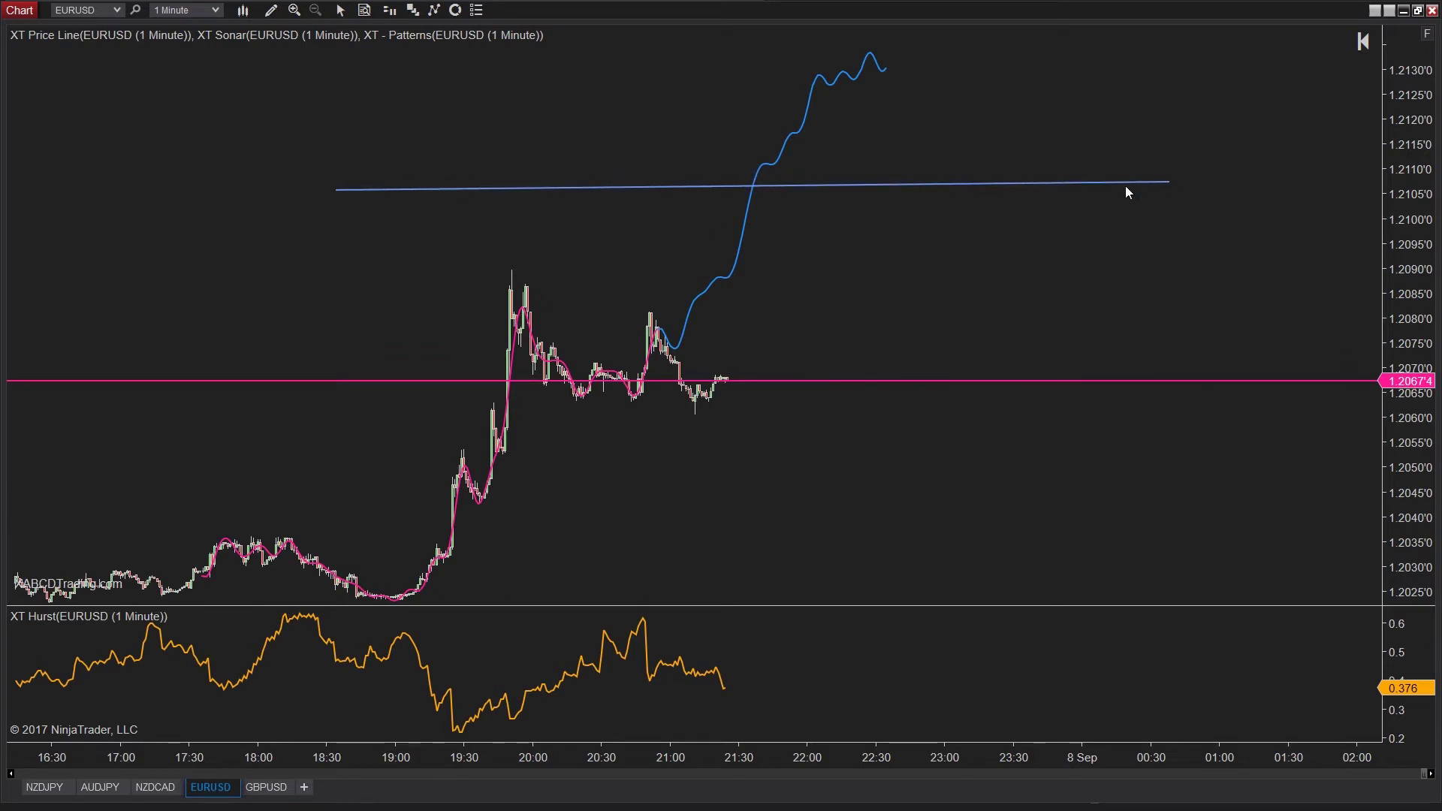
pyautogui.moveTo(686, 189); pyautogui.dragTo(747, 181)
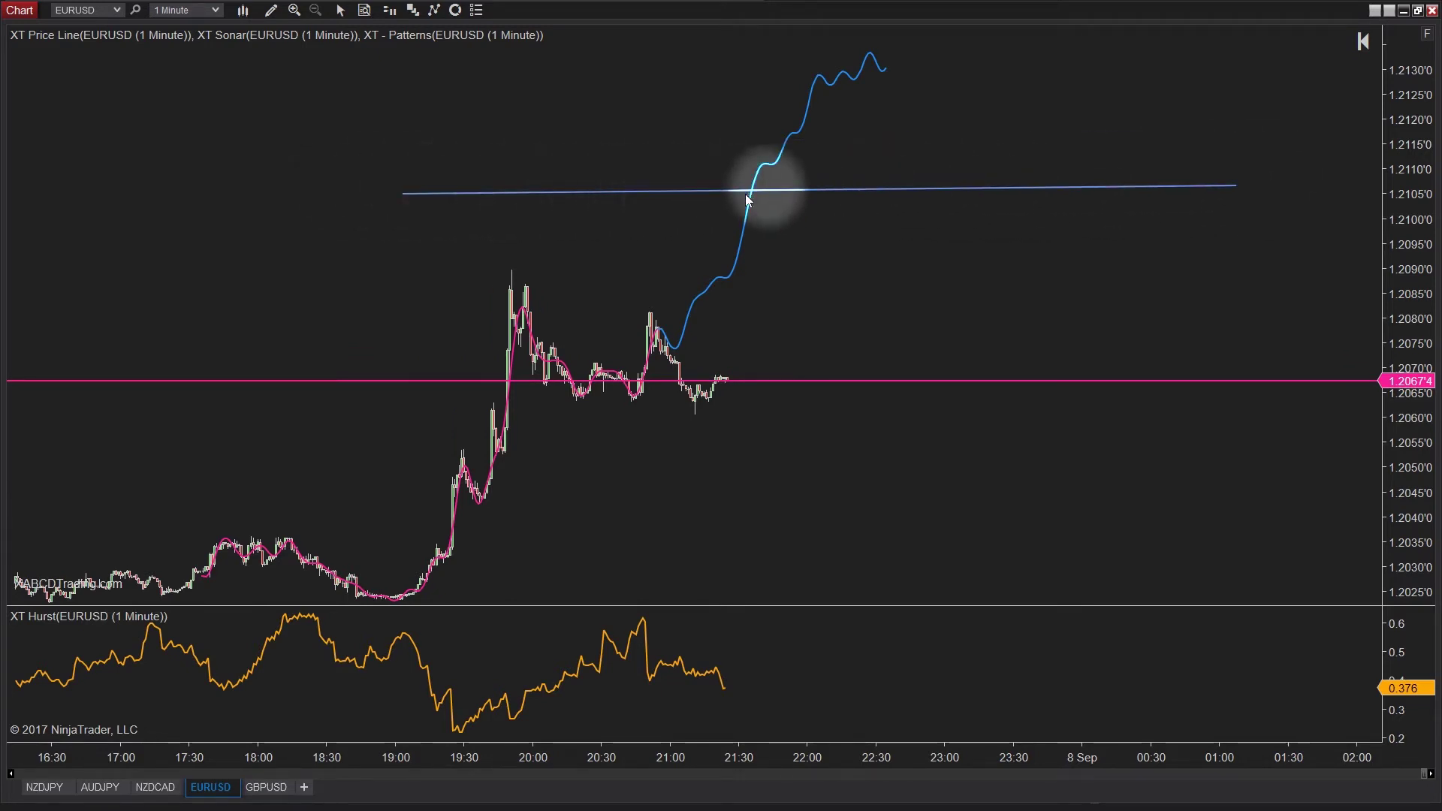
pyautogui.click(849, 189)
# Step: Create a 'Line 3 Alert' on the line with a Cross above Line 3 condition
pyautogui.moveTo(787, 190); pyautogui.dragTo(735, 179)
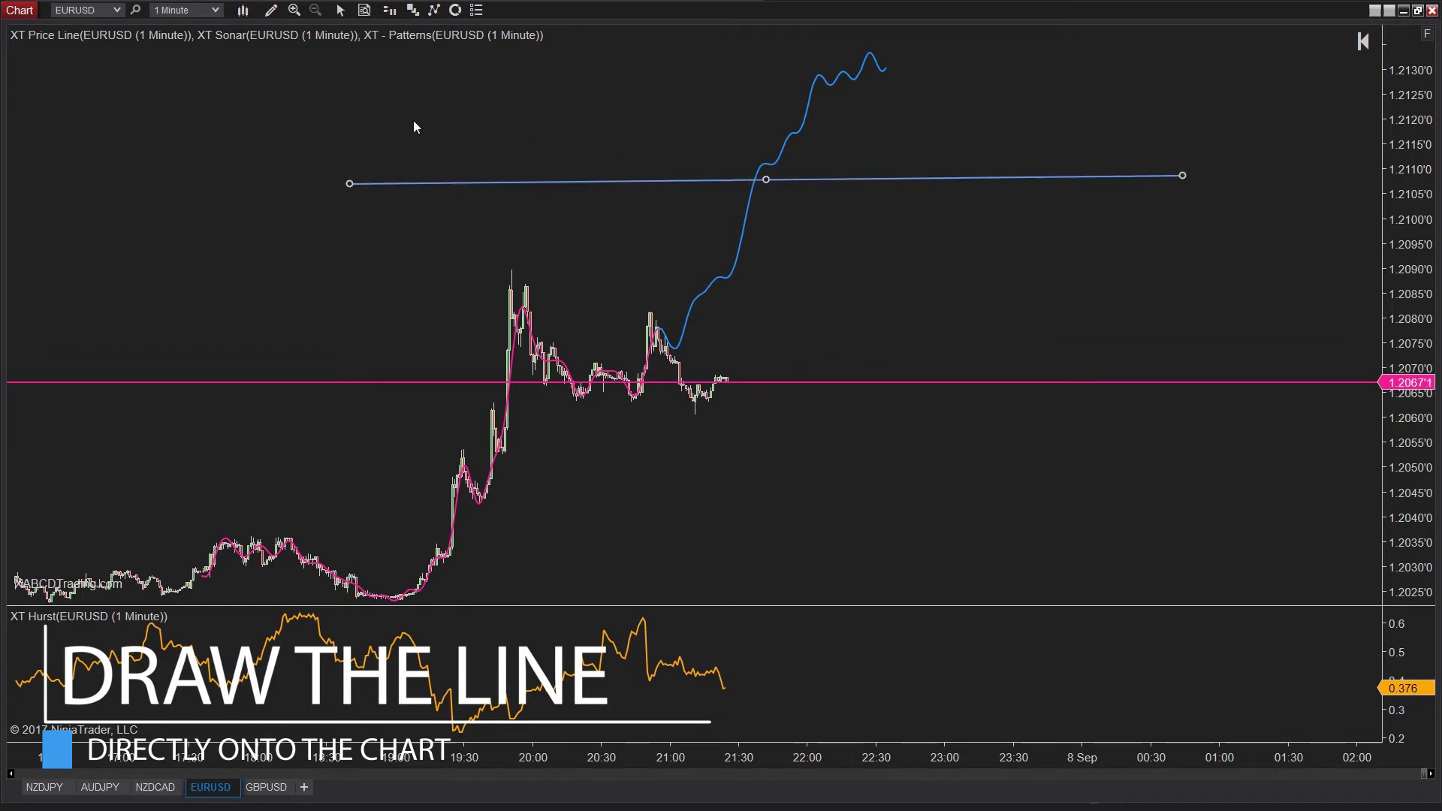
pyautogui.rightClick(541, 178)
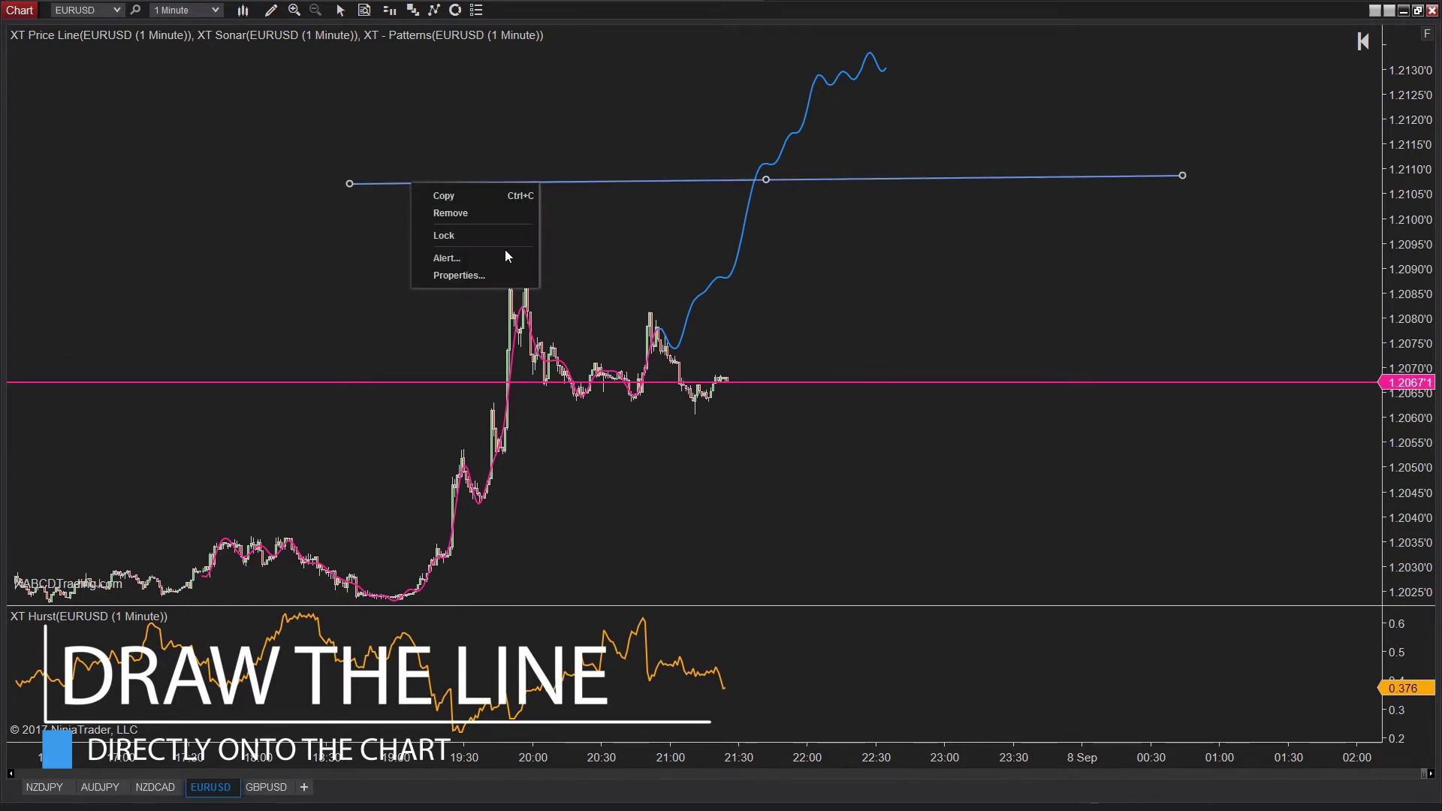
pyautogui.click(507, 258)
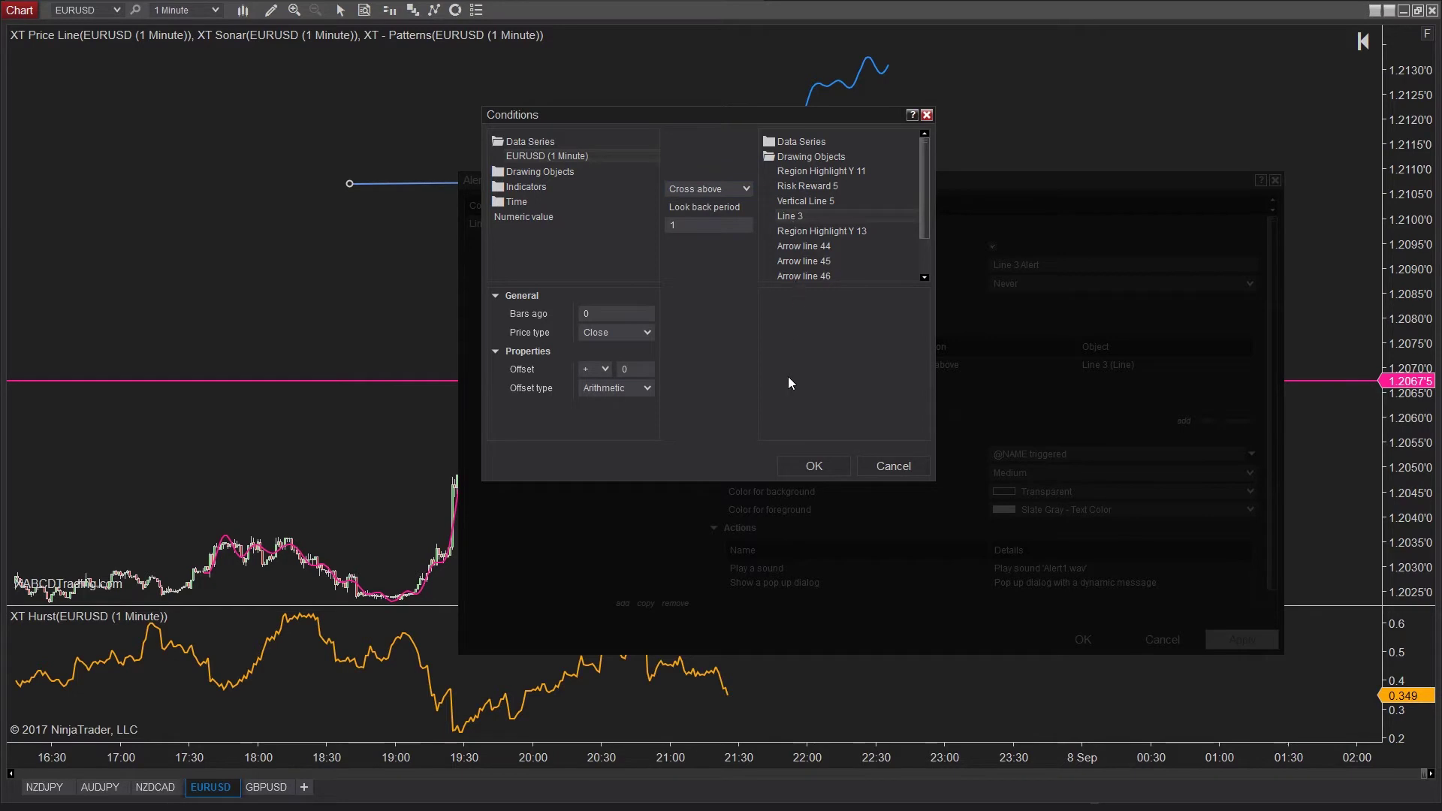
pyautogui.click(815, 466)
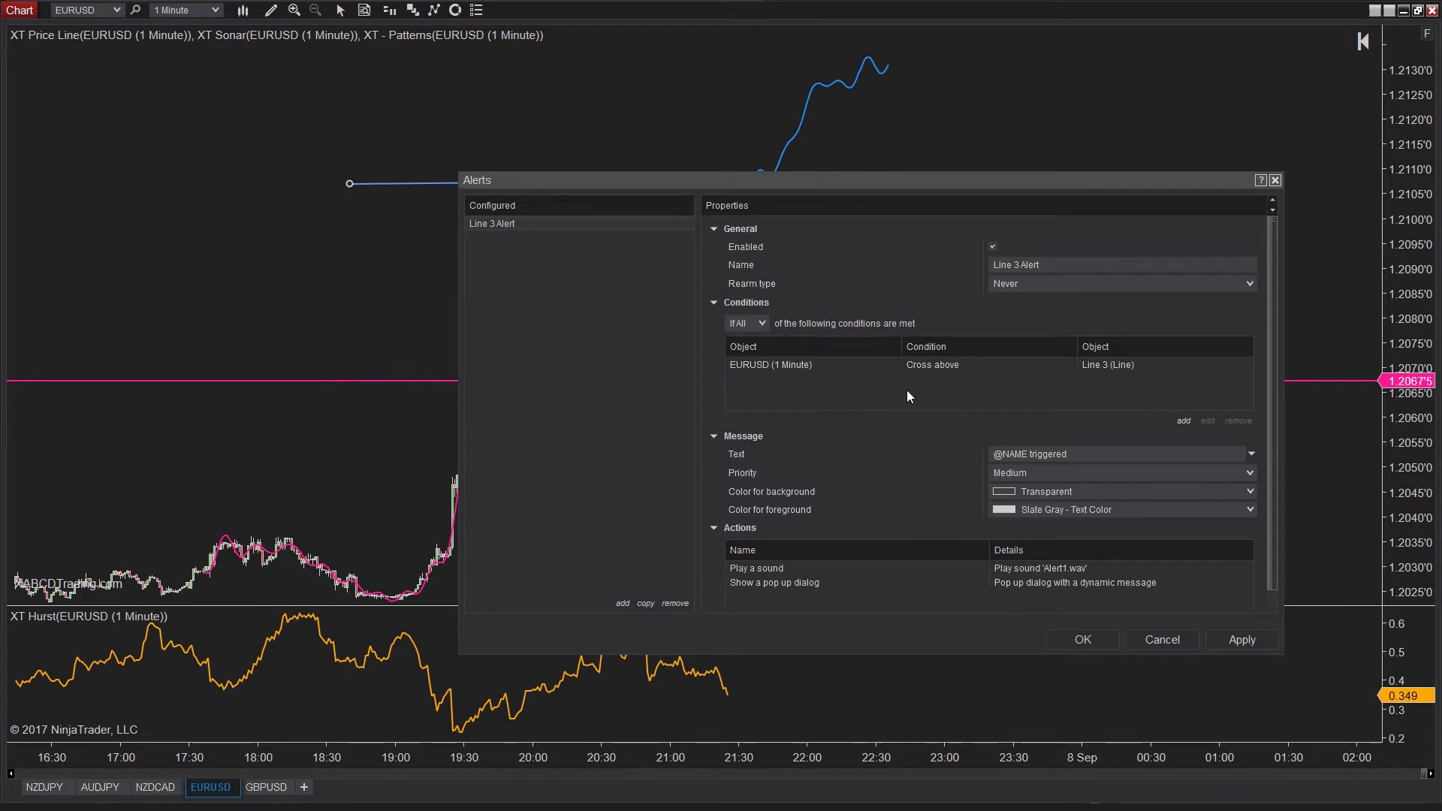
pyautogui.scroll(-1, 956, 537)
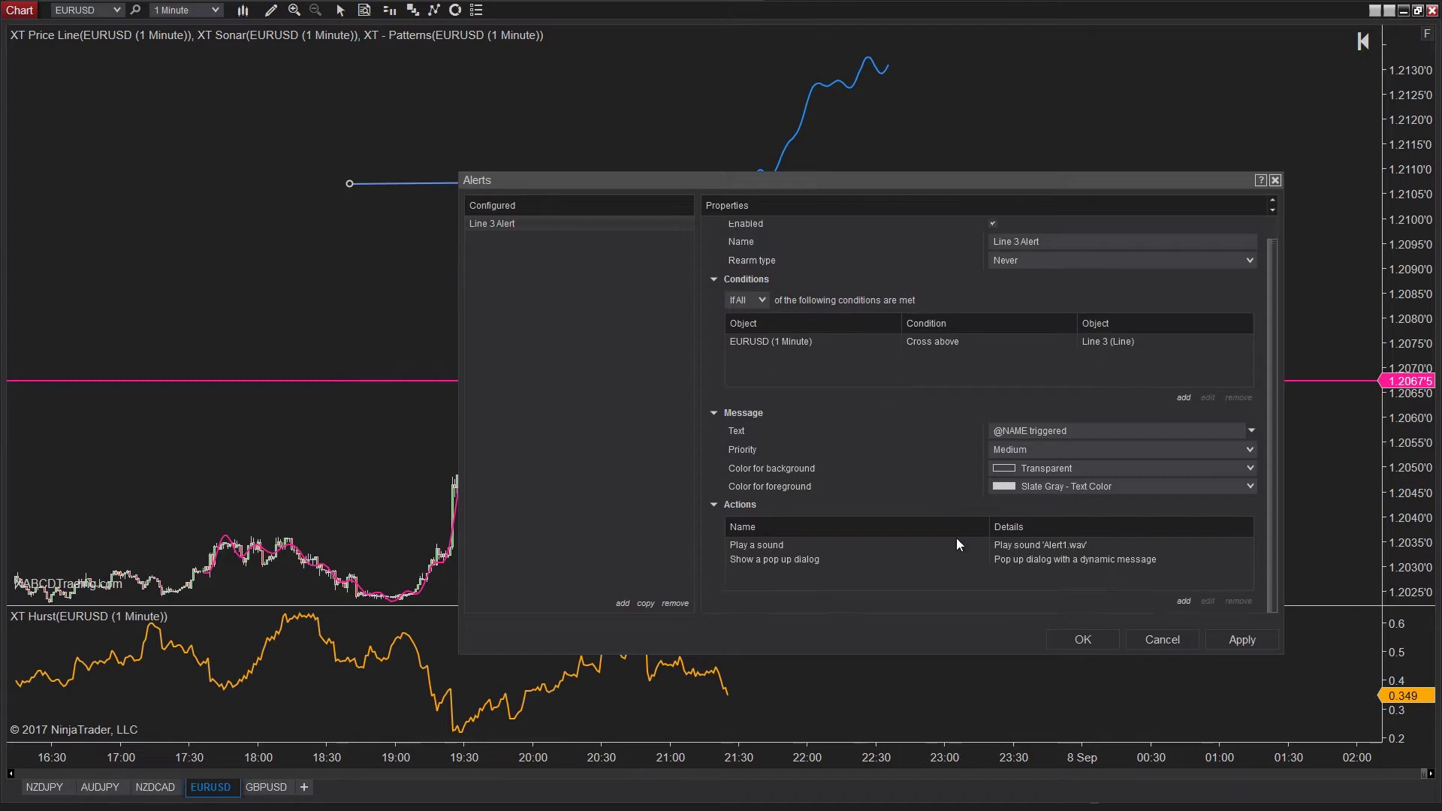
pyautogui.scroll(1, 1239, 492)
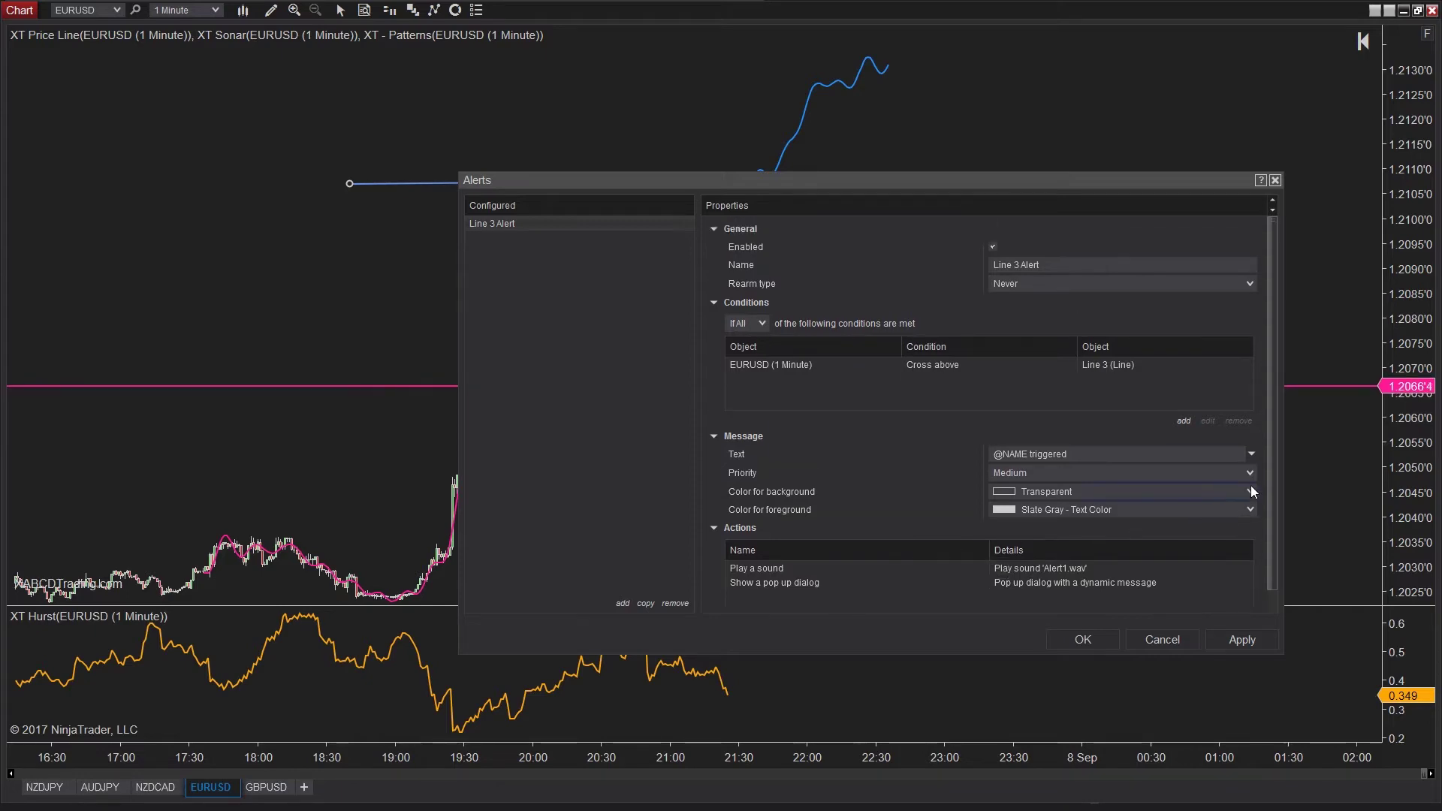
pyautogui.scroll(-1, 1252, 488)
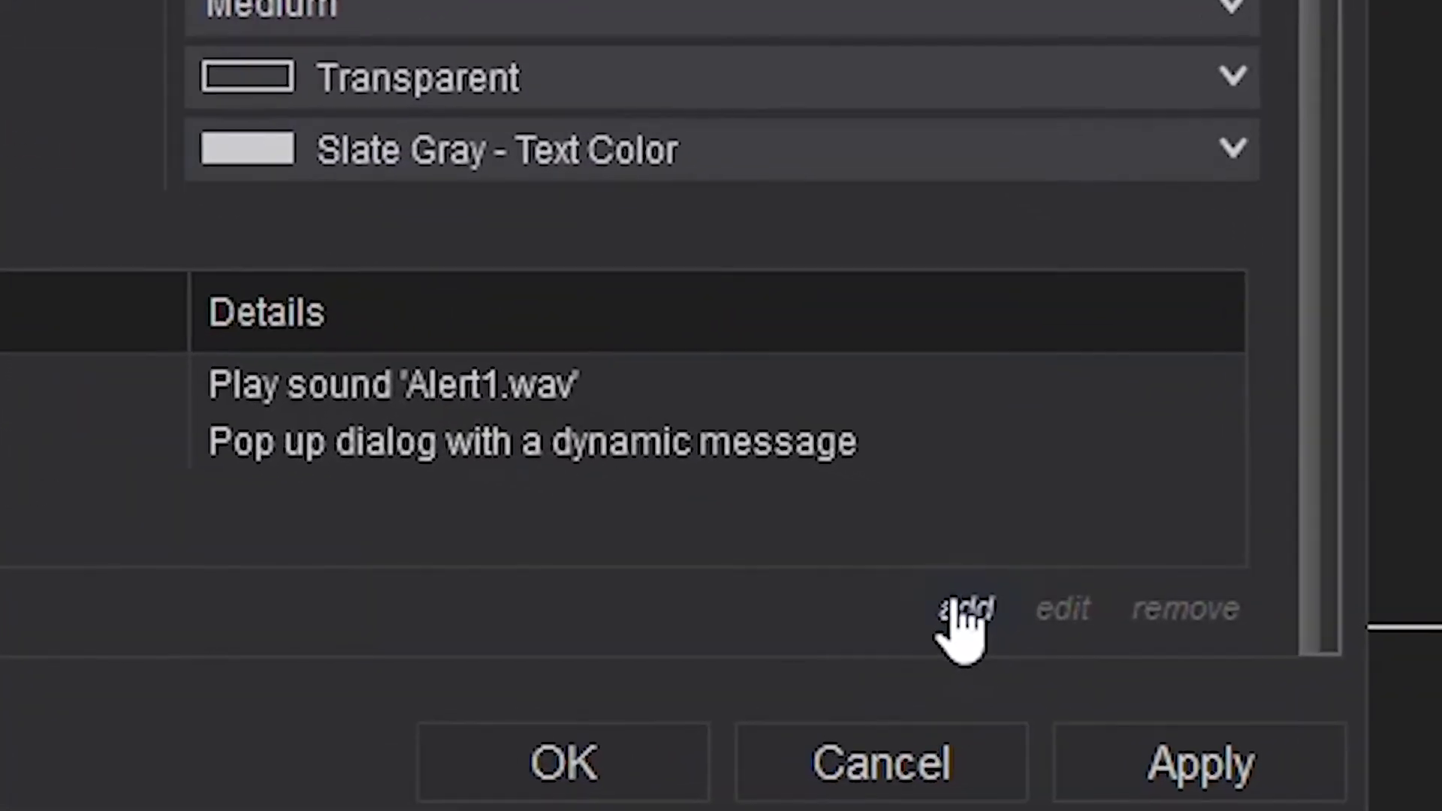
# Step: Add a Submit an order action to the Line 3 Alert, sending a 1-lot Market buy to the chosen account
pyautogui.click(950, 605)
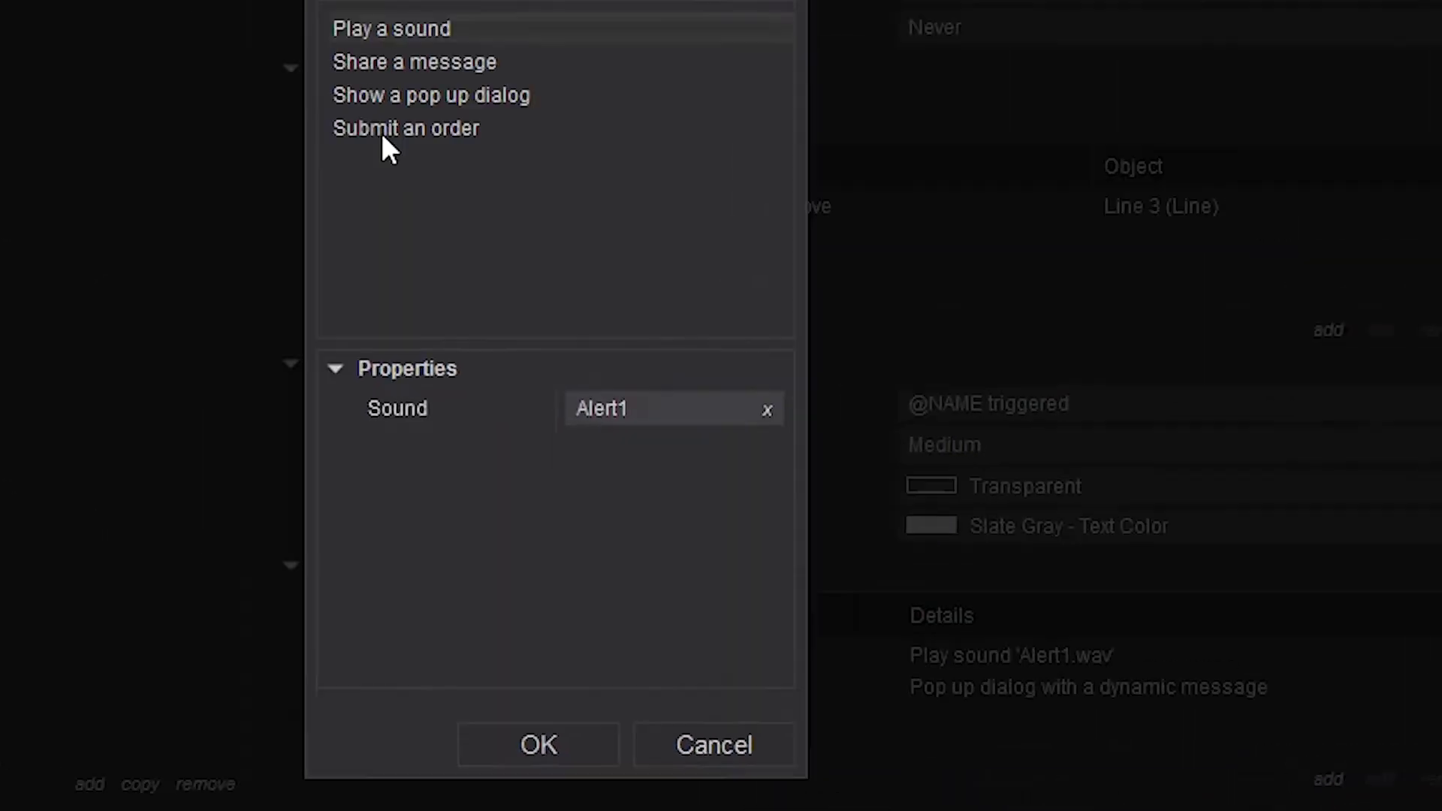
pyautogui.click(383, 133)
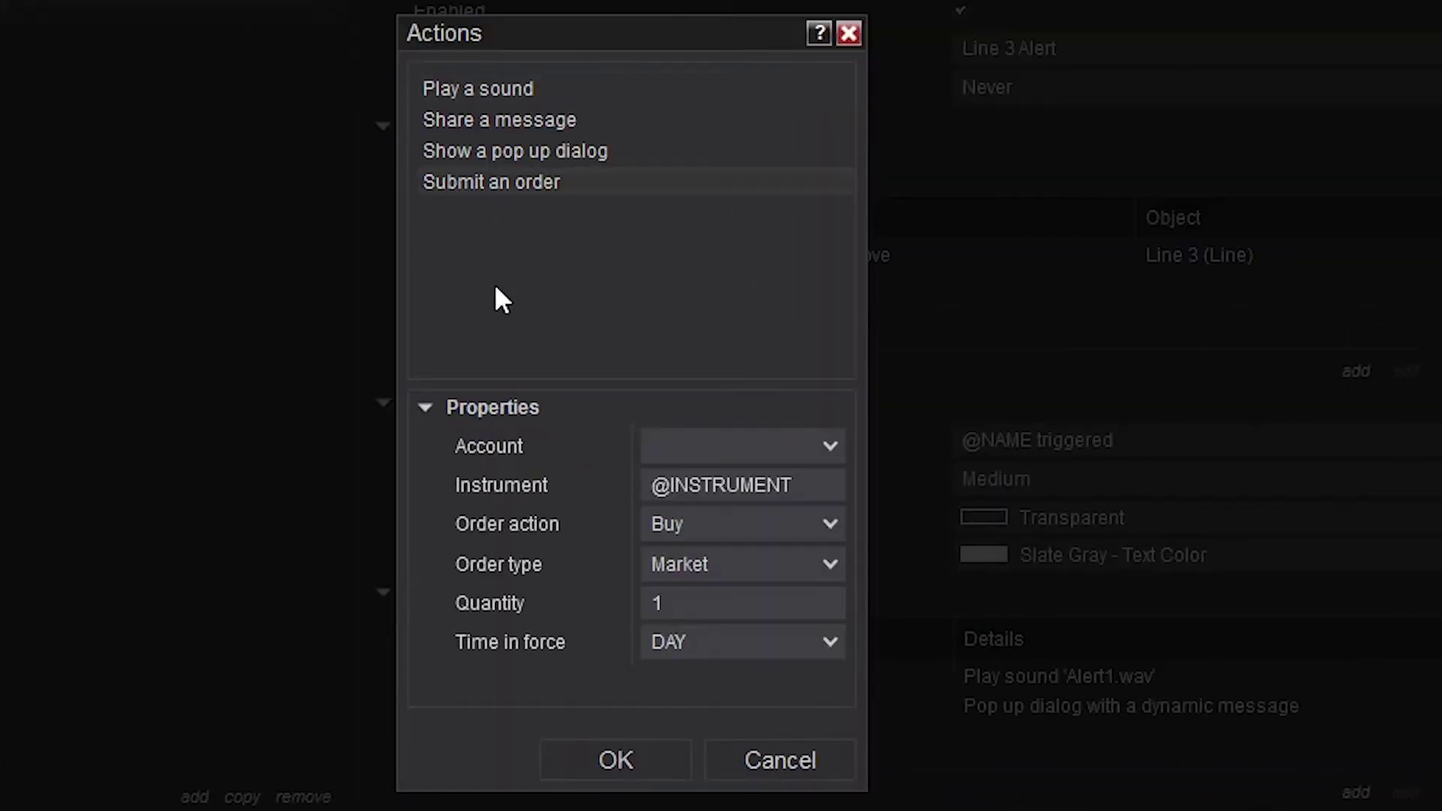
pyautogui.click(841, 450)
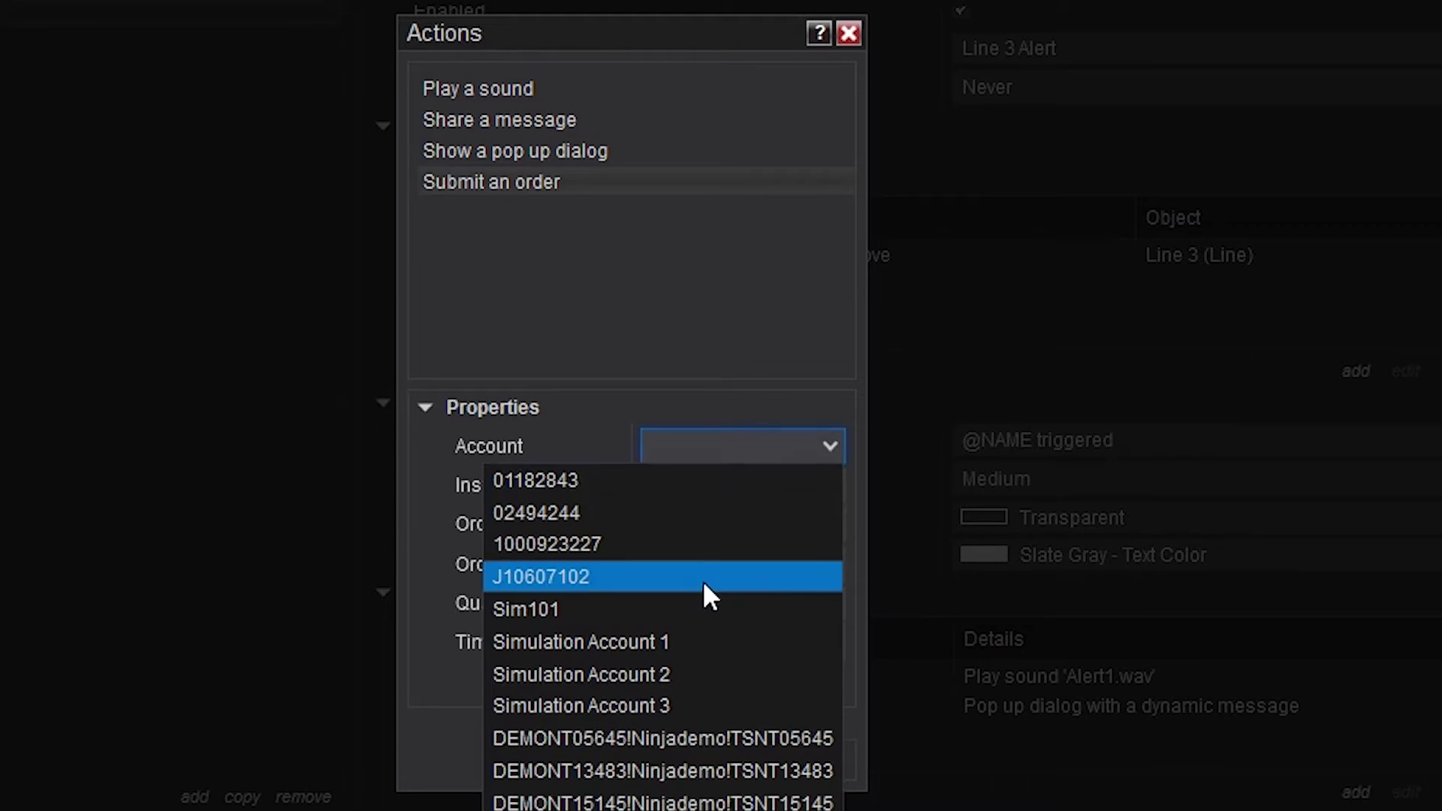
pyautogui.click(705, 585)
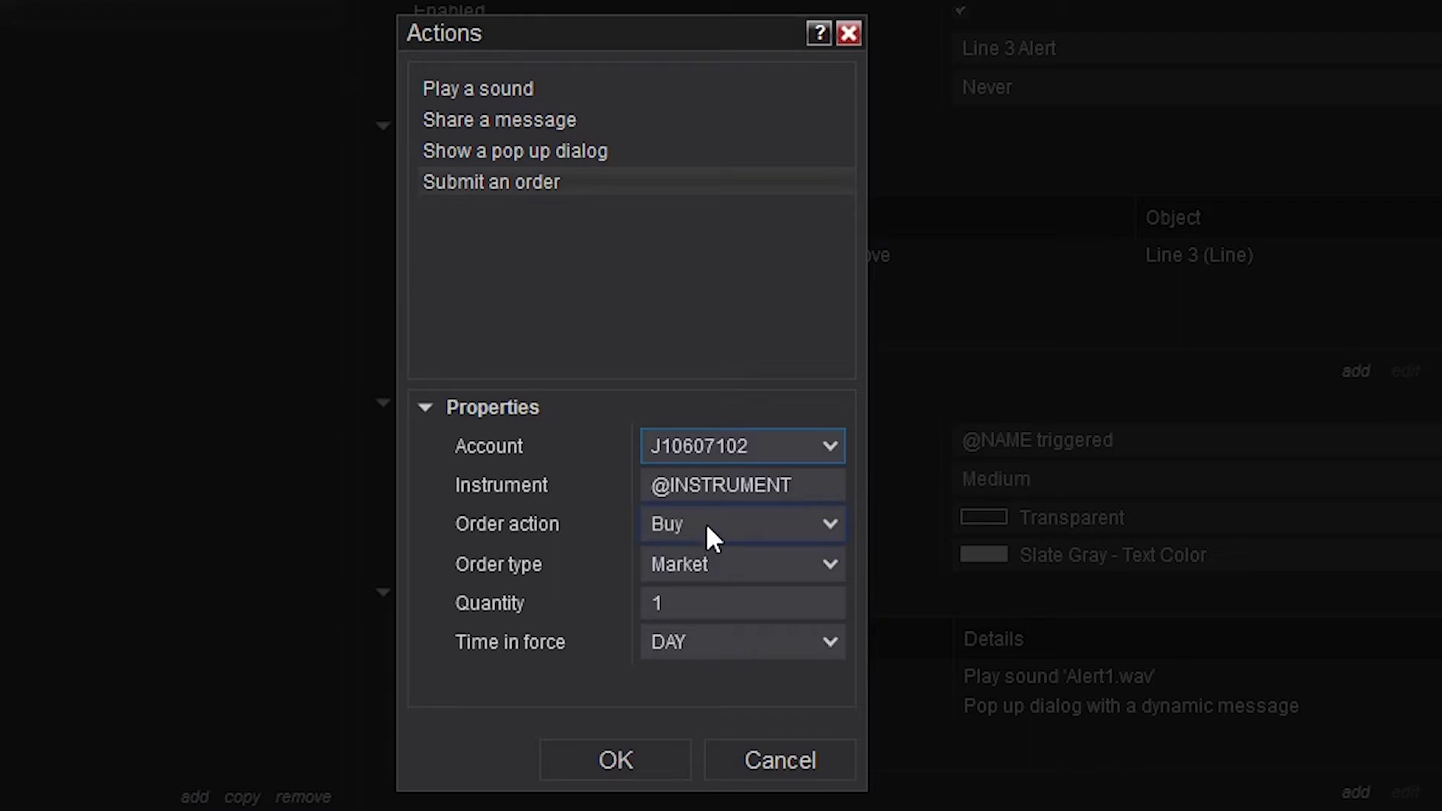
pyautogui.click(617, 761)
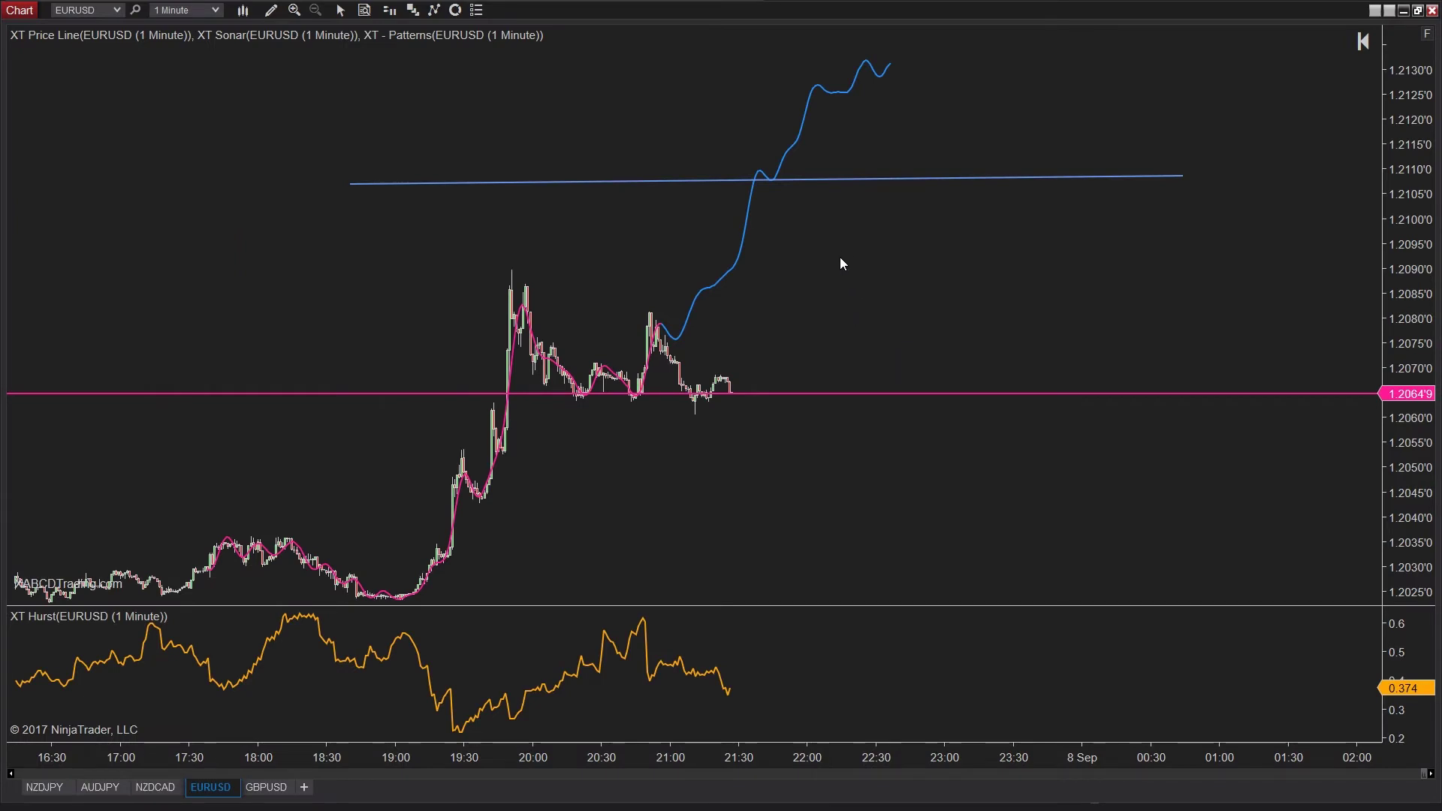
# Step: Reopen the Line 3 Alert settings to check them, cancel without changes, and deselect the line
pyautogui.moveTo(838, 180); pyautogui.dragTo(859, 188)
pyautogui.rightClick(859, 188)
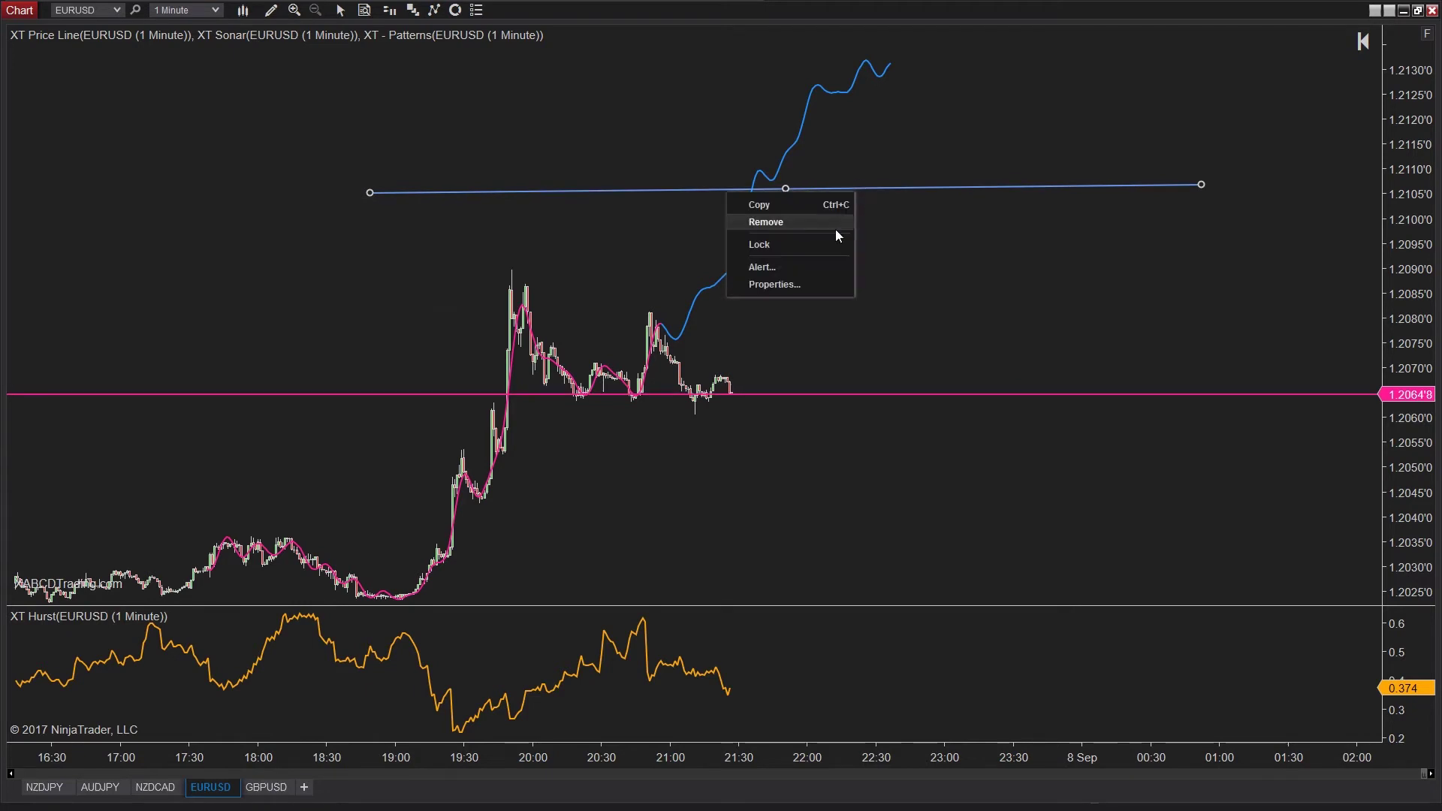
pyautogui.click(810, 266)
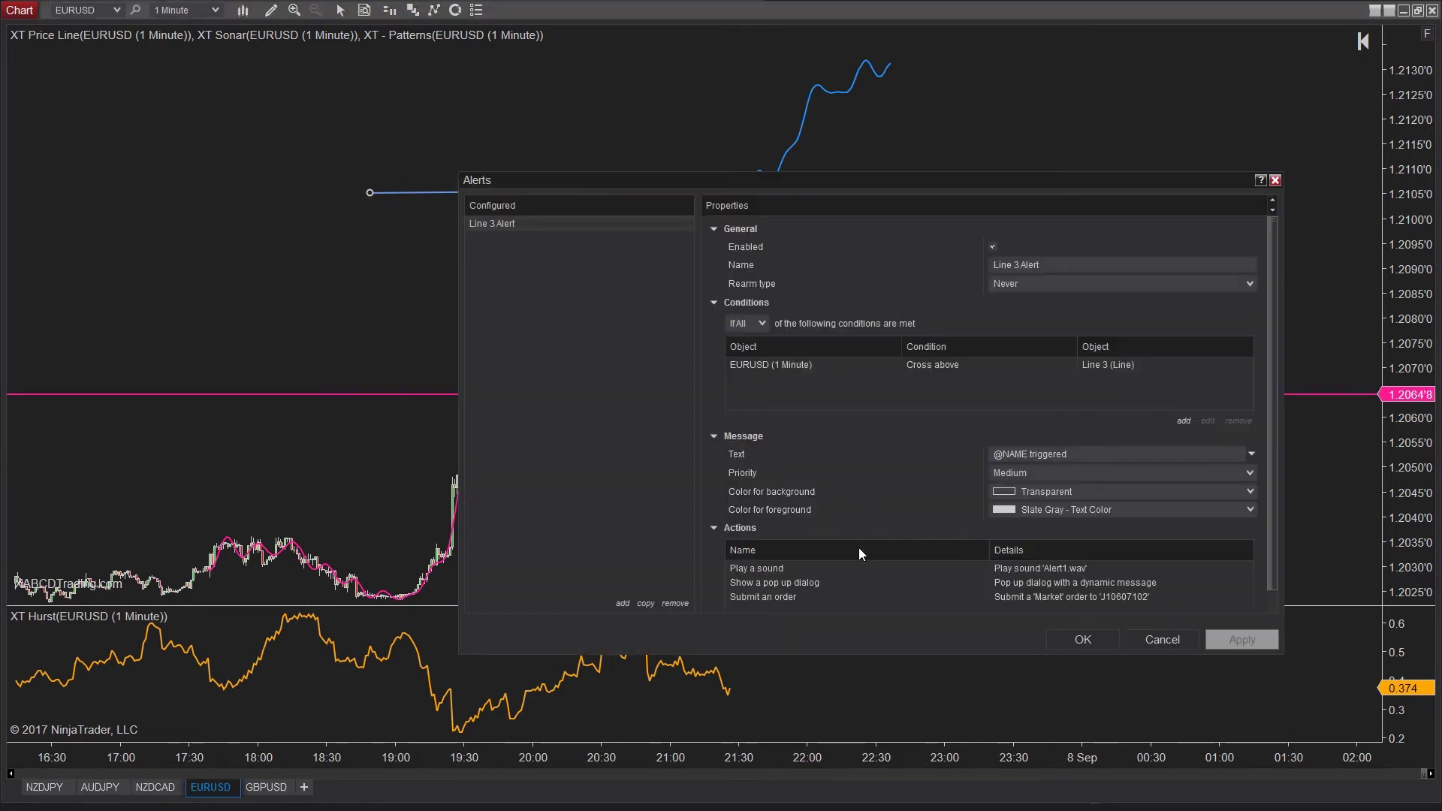
pyautogui.click(1143, 639)
pyautogui.click(849, 336)
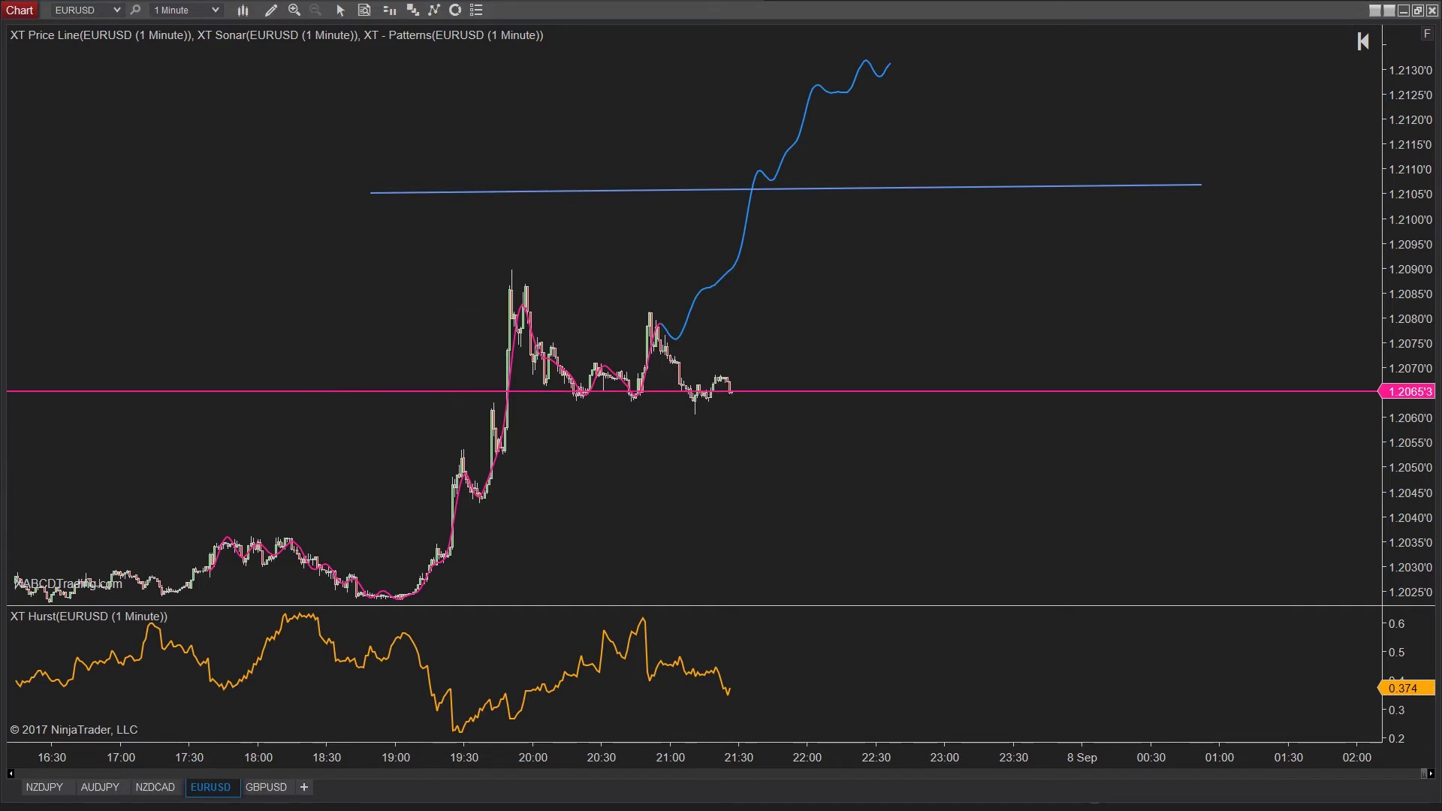
# Step: Open a new Market Analyzer window from the Control Center
pyautogui.hotkey('alt', 'Tab')
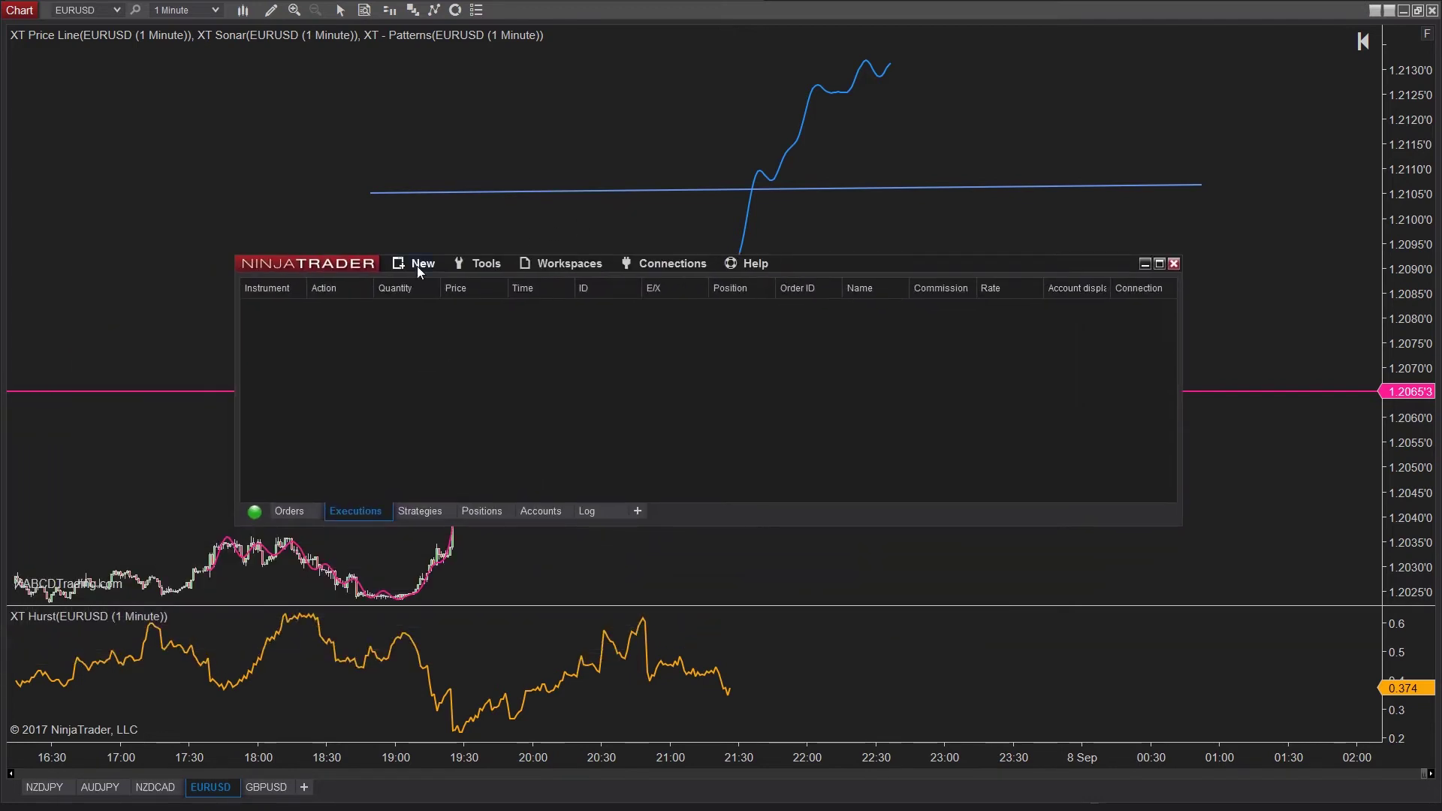
pyautogui.click(417, 265)
pyautogui.click(343, 443)
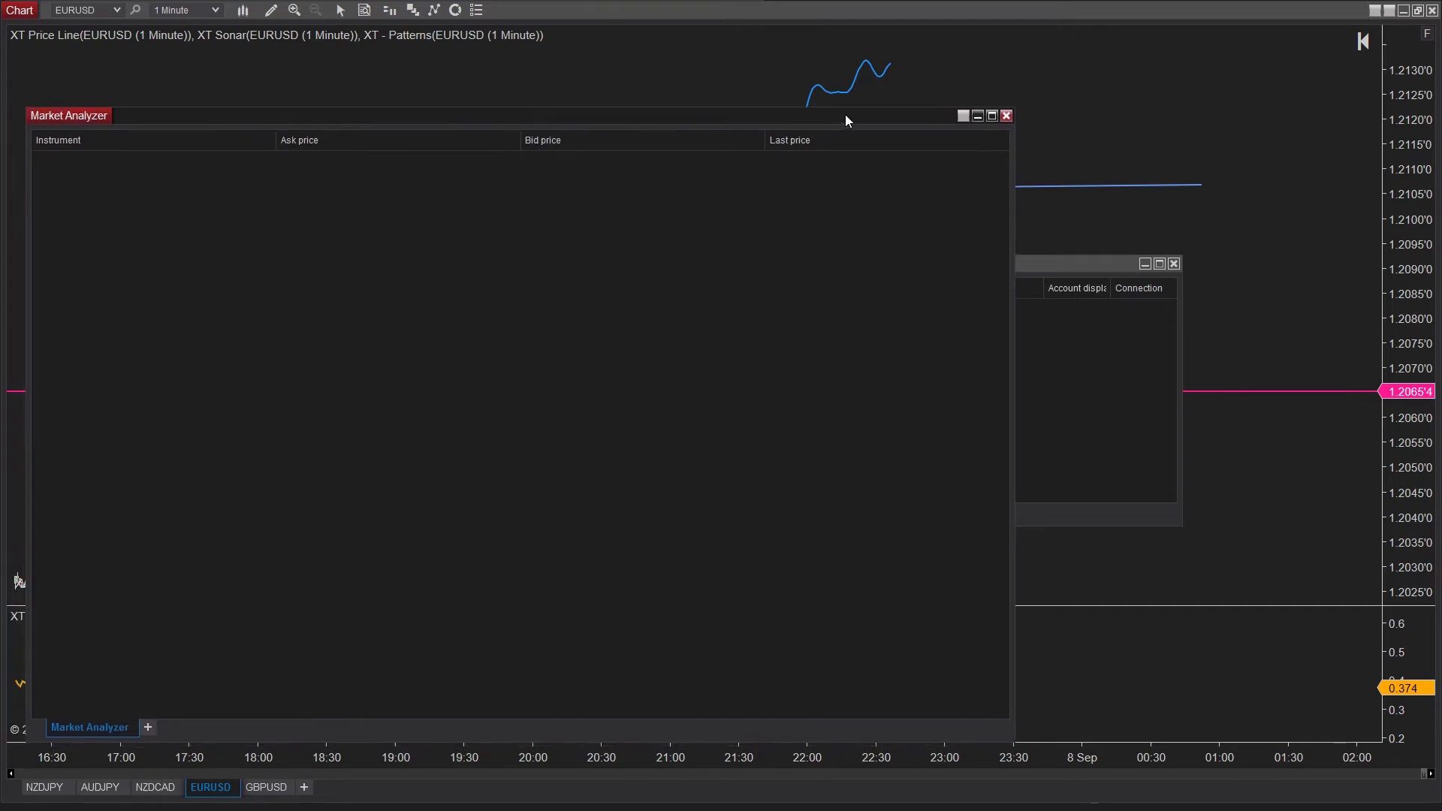
pyautogui.rightClick(766, 160)
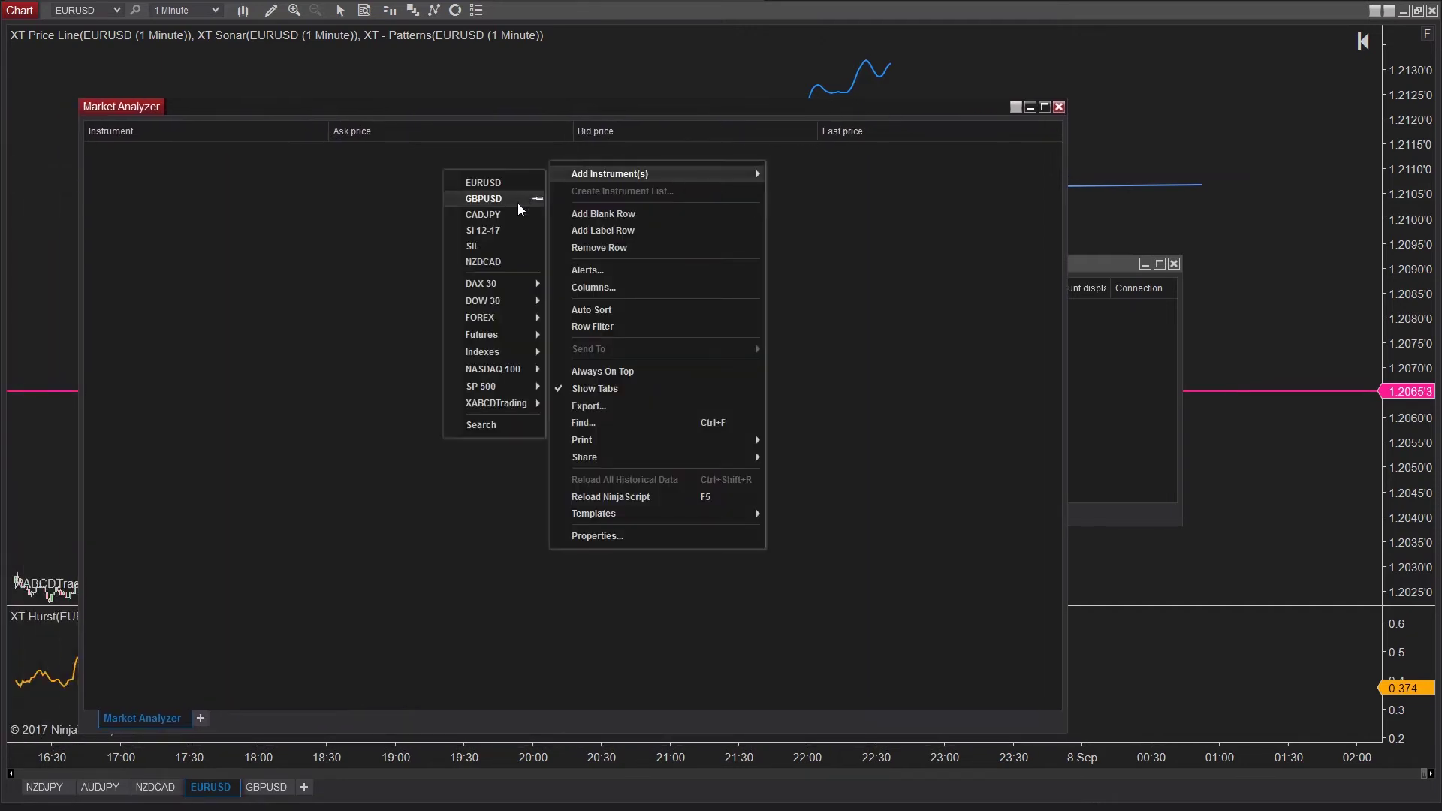
pyautogui.rightClick(188, 224)
pyautogui.rightClick(191, 227)
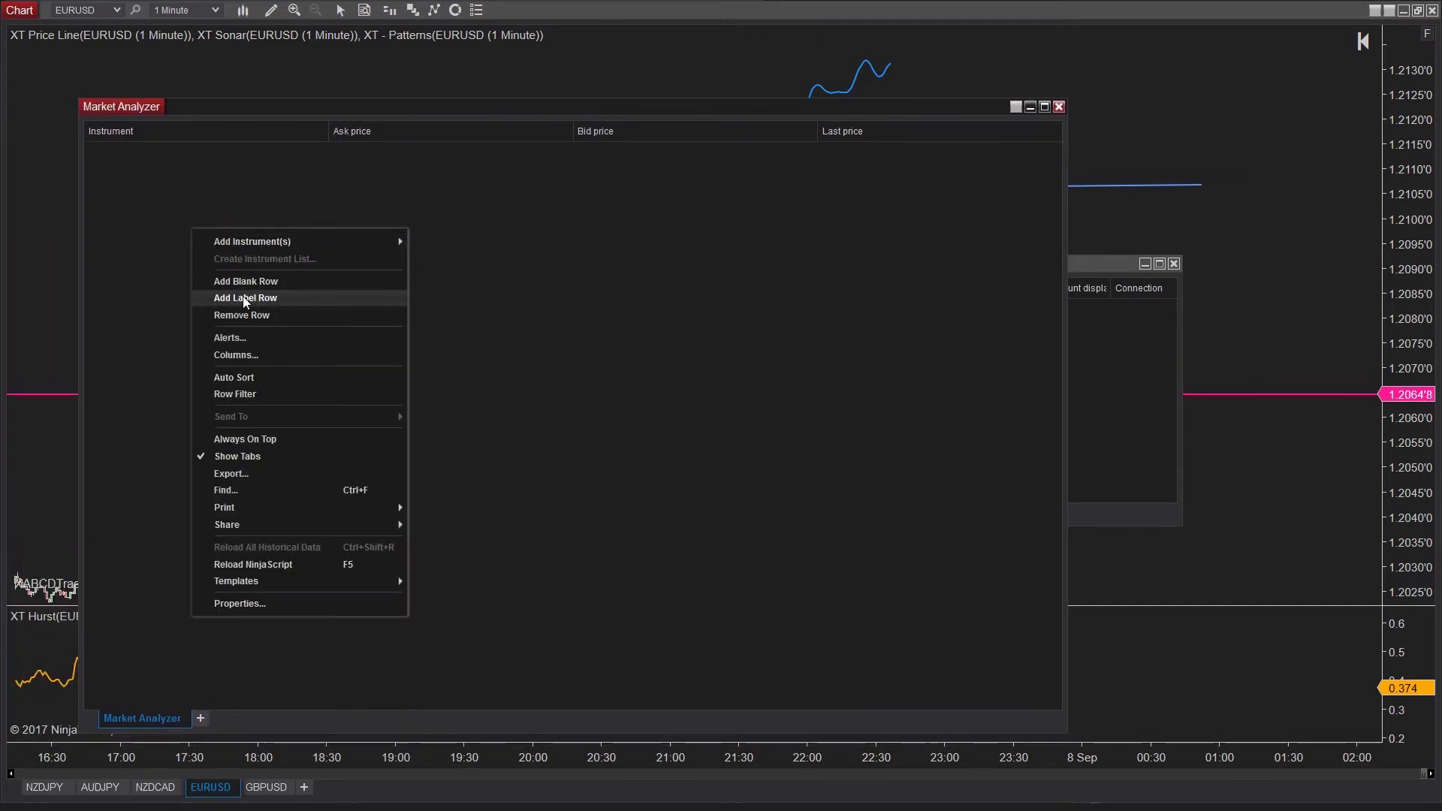
# Step: Add an Indicator column set to RSI (14,3) on 1 Minute data
pyautogui.click(252, 357)
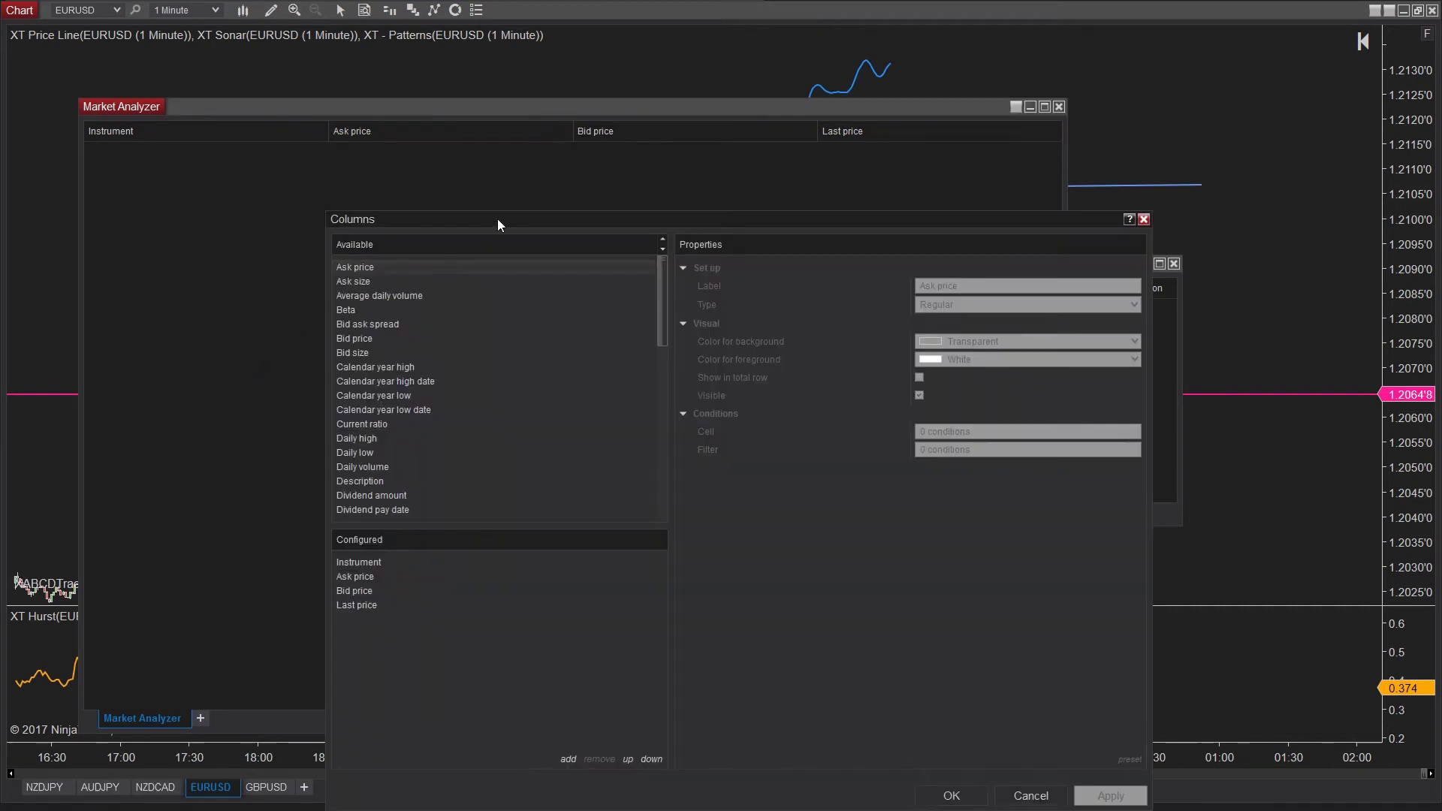
pyautogui.moveTo(497, 219); pyautogui.dragTo(678, 102)
pyautogui.moveTo(842, 194); pyautogui.dragTo(818, 279)
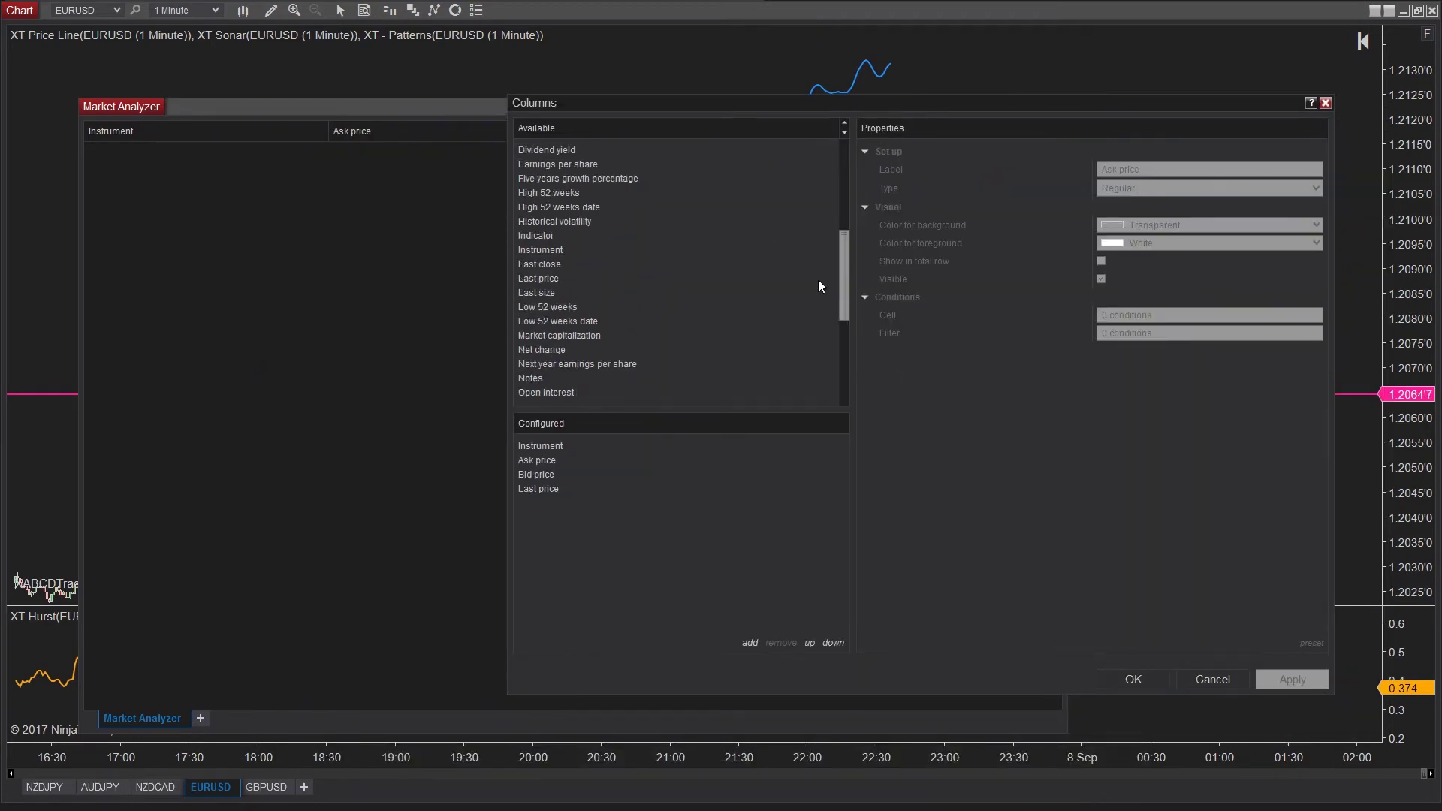
pyautogui.doubleClick(533, 235)
pyautogui.click(1165, 173)
pyautogui.scroll(-6, 1176, 568)
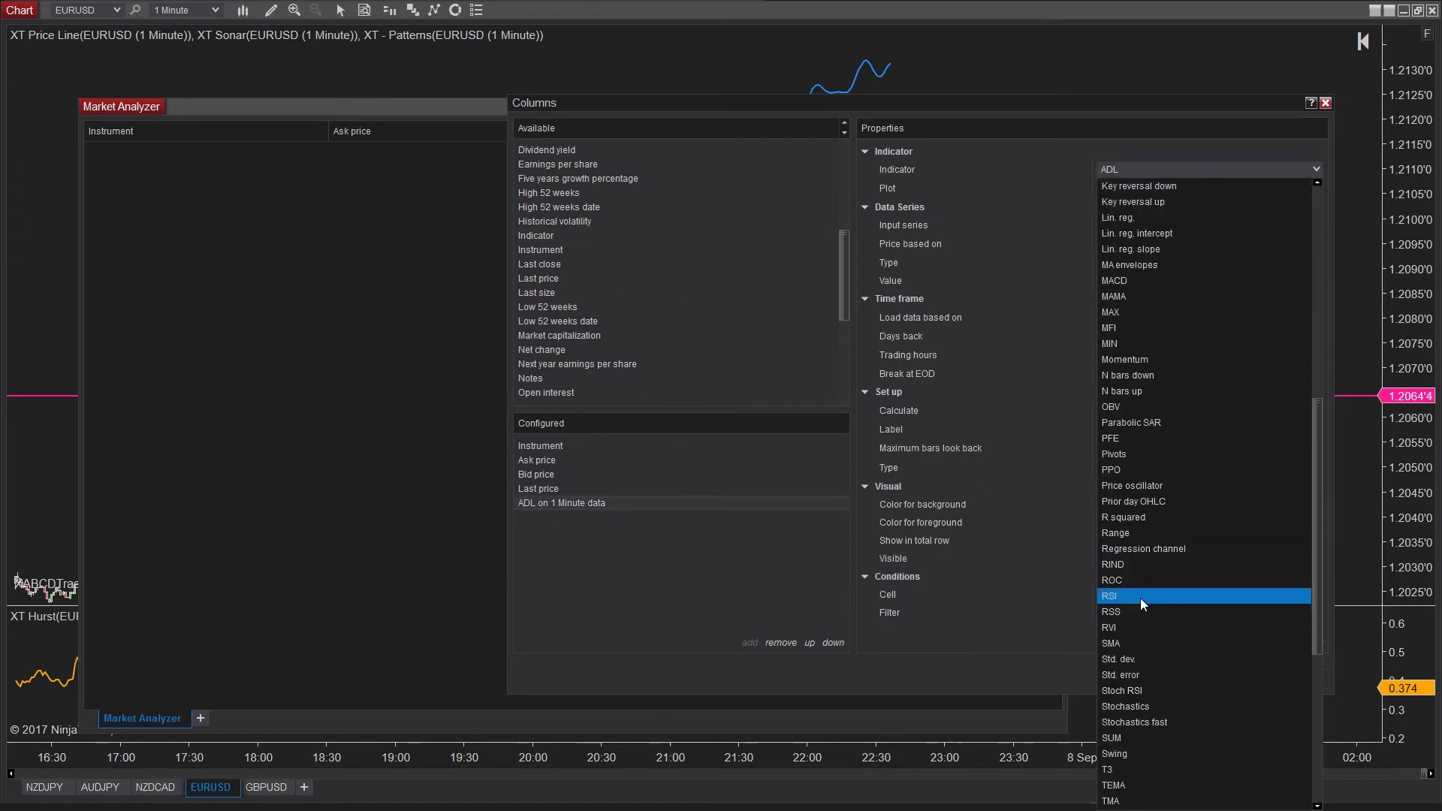
pyautogui.click(1140, 597)
pyautogui.click(952, 680)
pyautogui.rightClick(1003, 243)
# Step: Add all FOREX instruments with Select All, listing 26 pairs from AUDCAD to USDJPY
pyautogui.moveTo(958, 262)
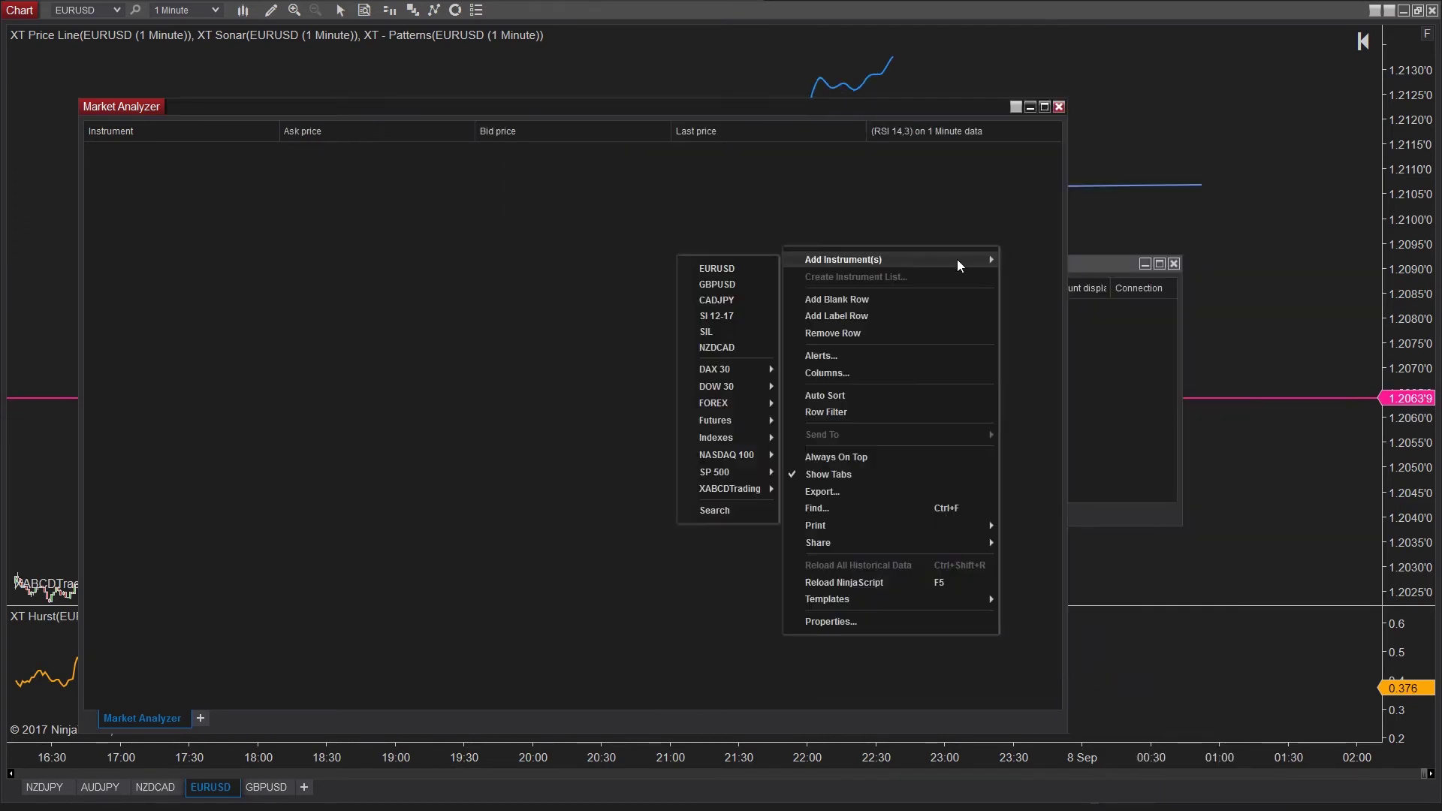
pyautogui.moveTo(715, 402)
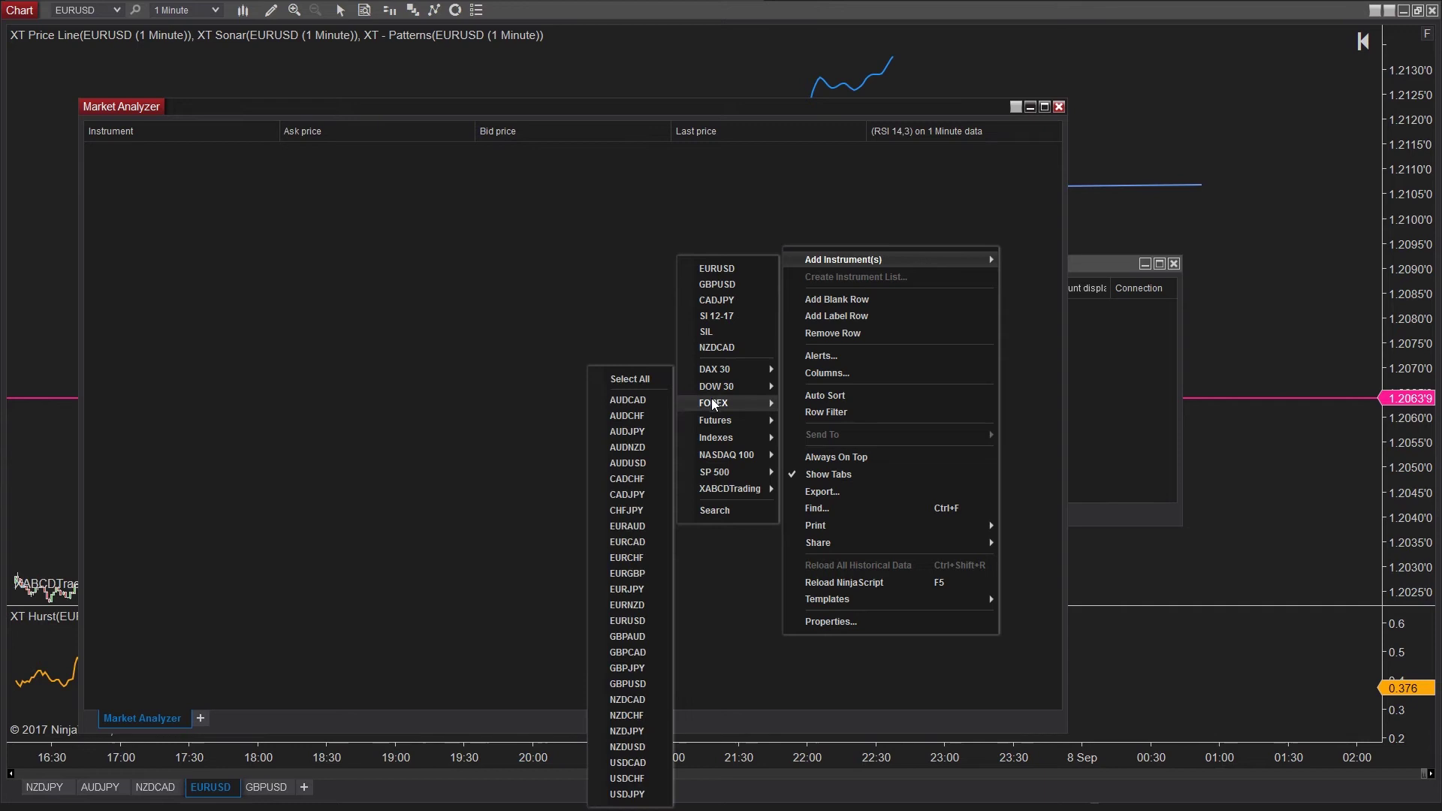
pyautogui.click(652, 381)
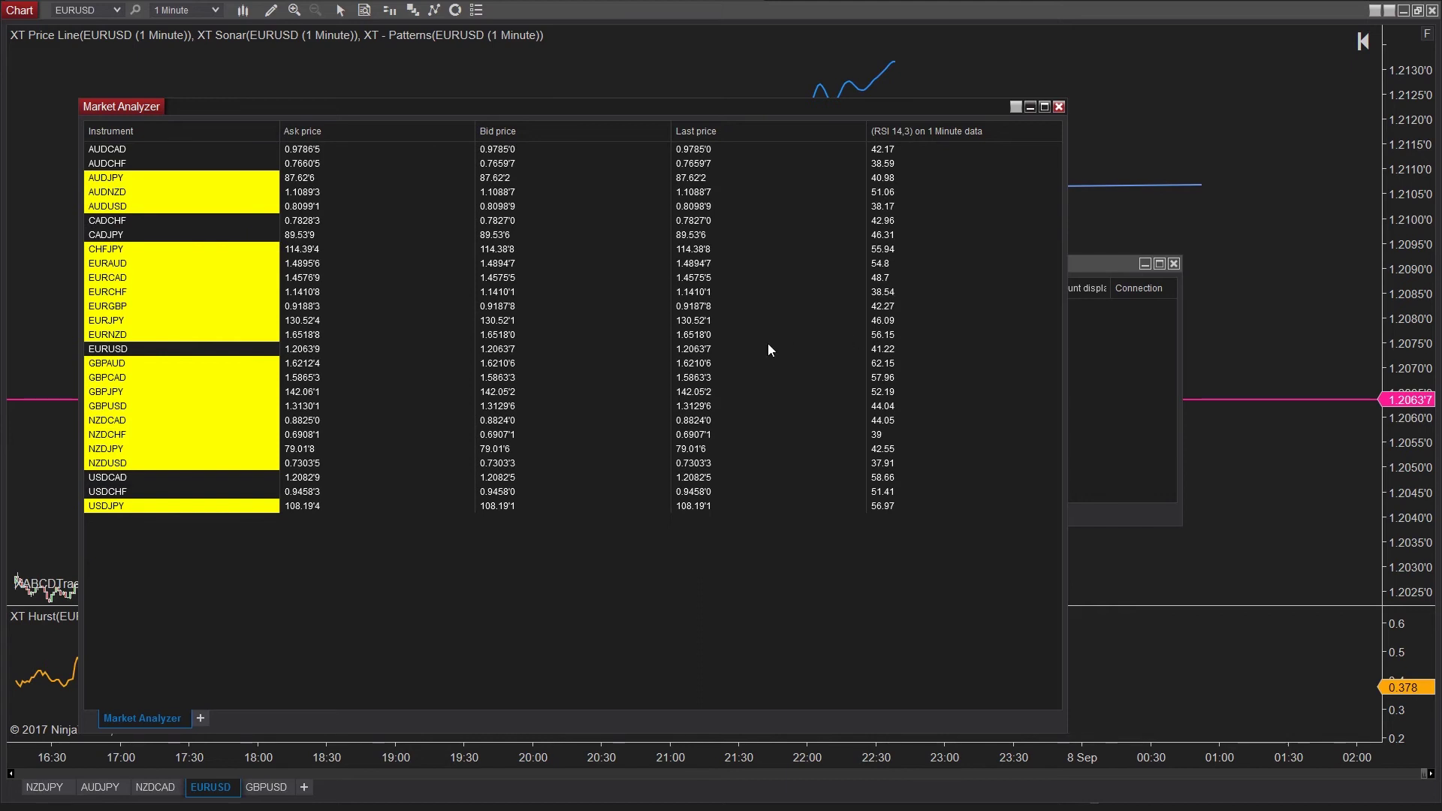
# Step: Create a Market Analyzer alert with the condition (RSI 14,3) Equals Numeric Value 30
pyautogui.rightClick(279, 213)
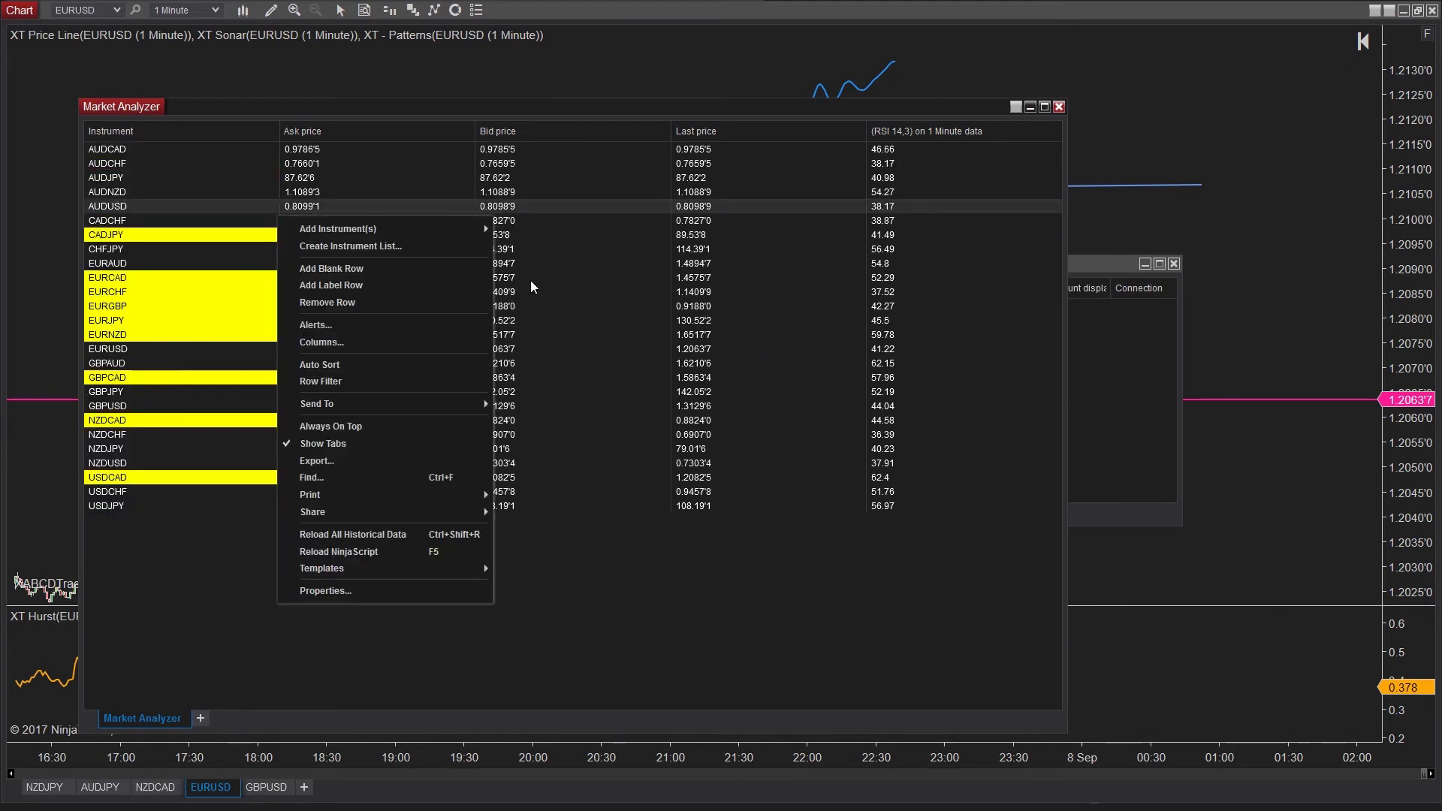
pyautogui.click(329, 326)
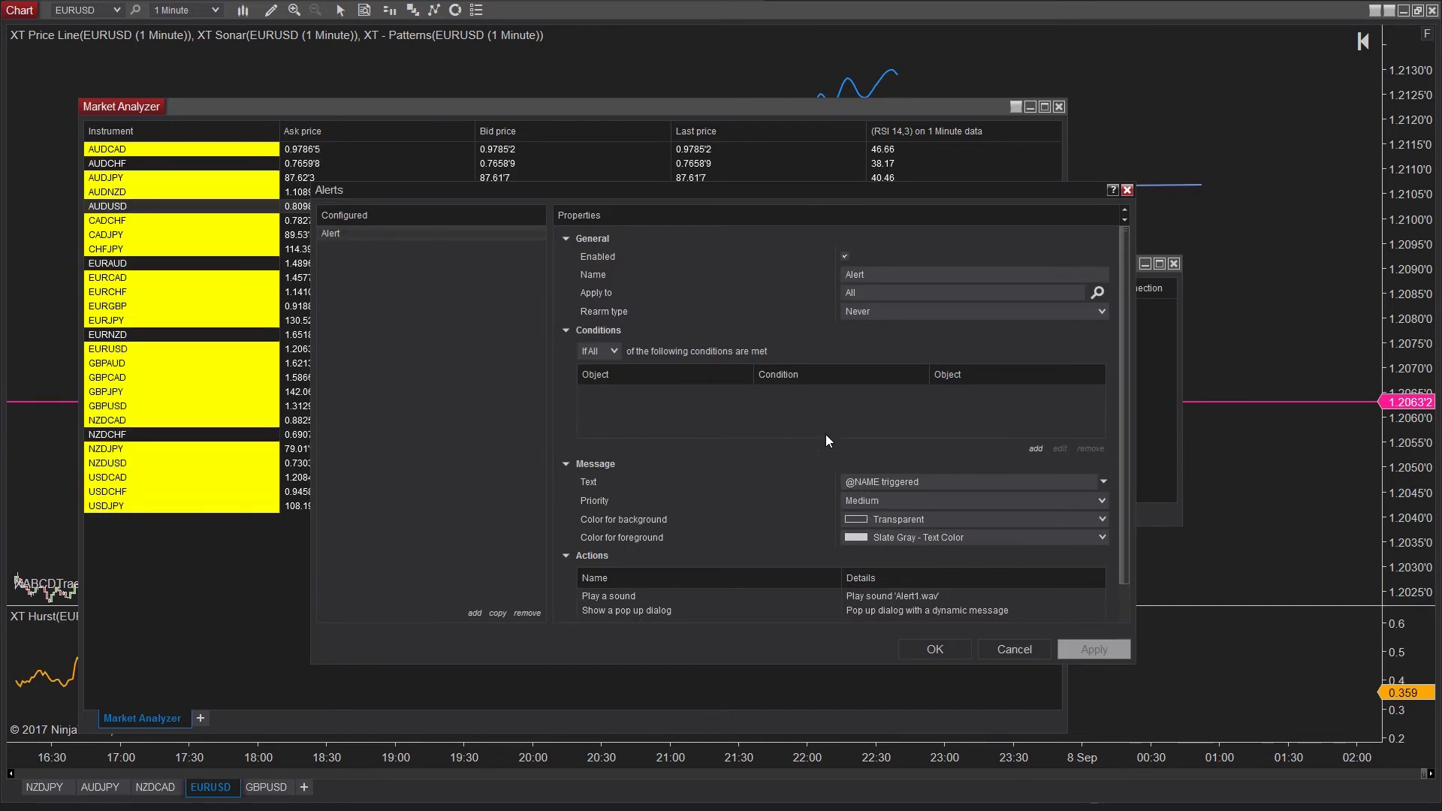
pyautogui.click(1035, 448)
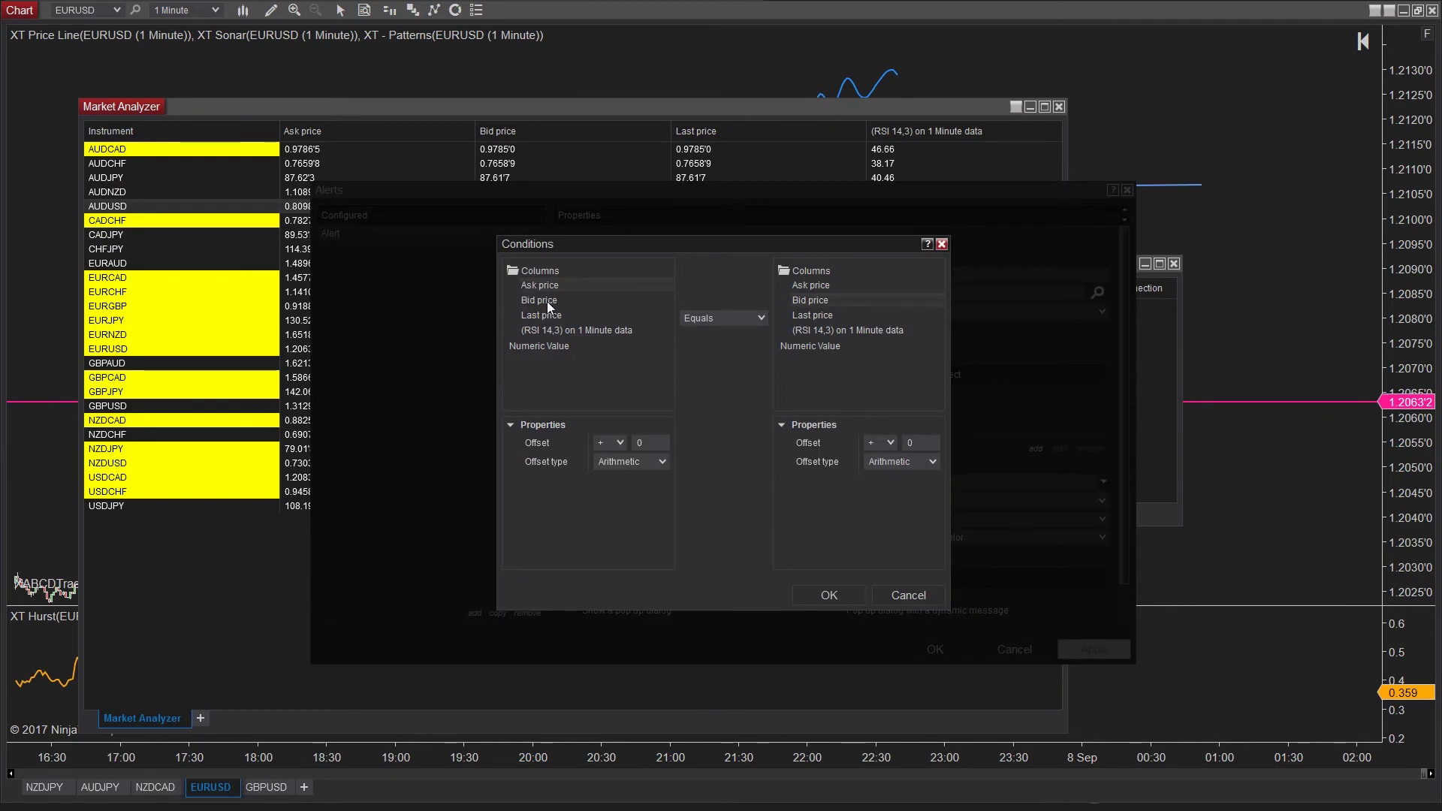
pyautogui.click(557, 331)
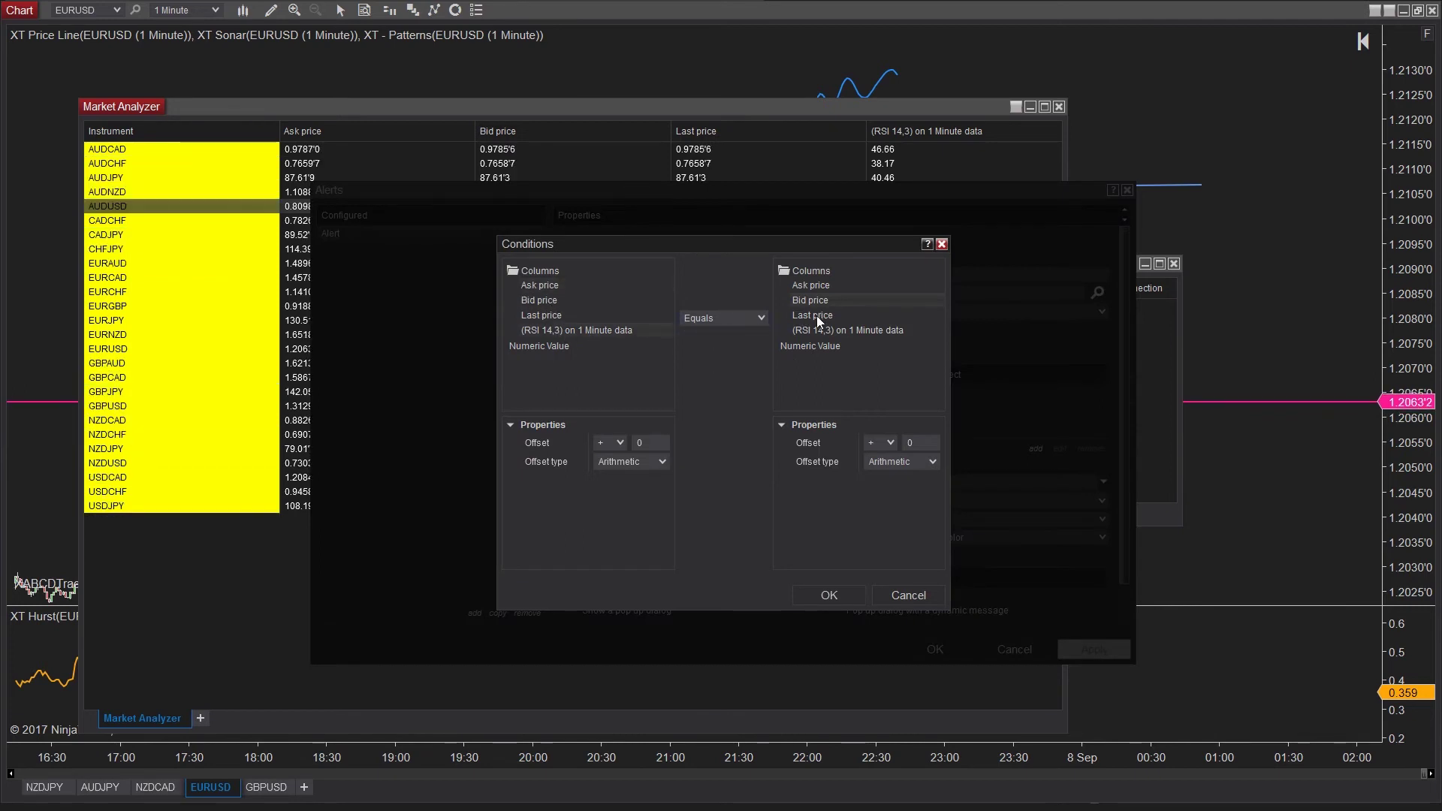
pyautogui.click(819, 345)
pyautogui.write('30')
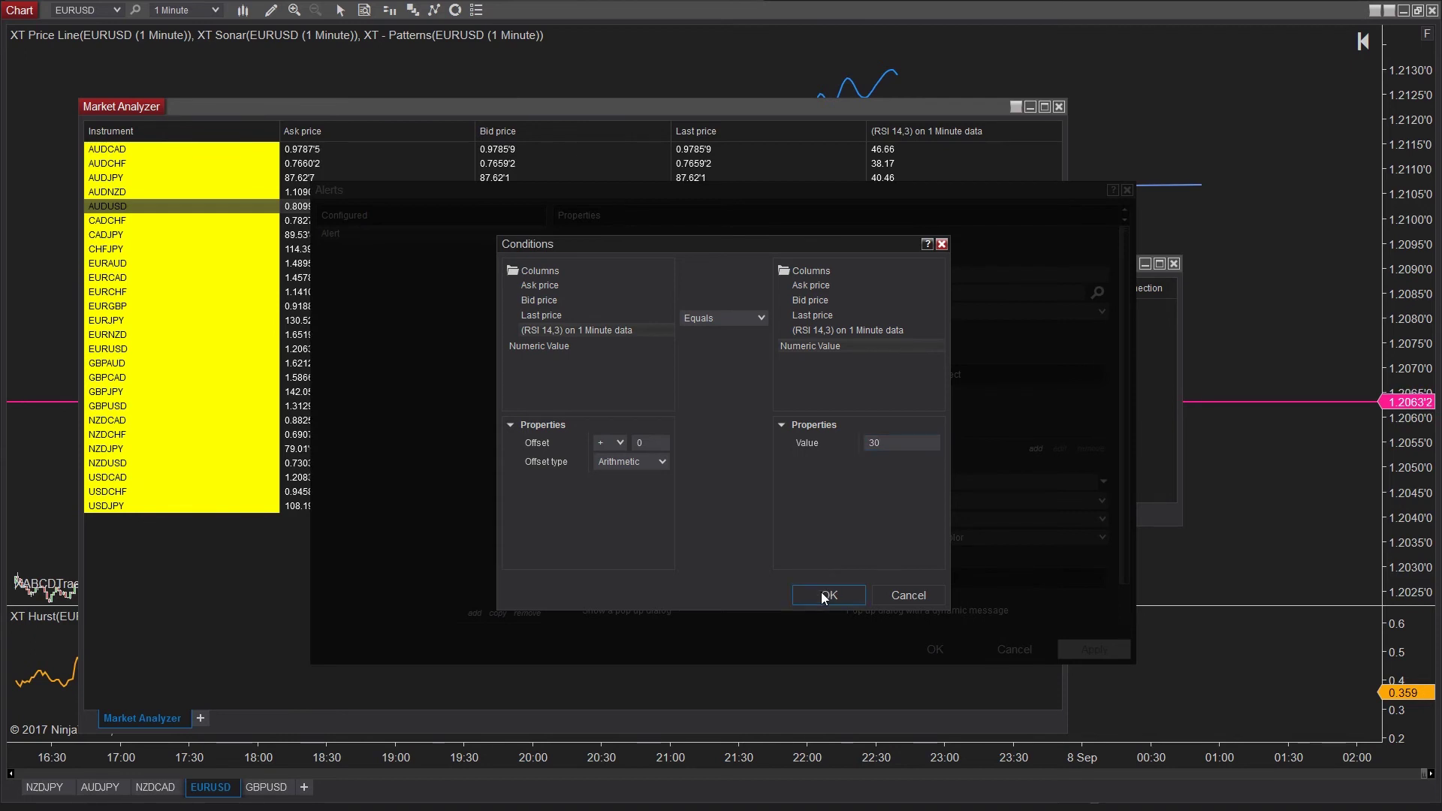
pyautogui.click(822, 595)
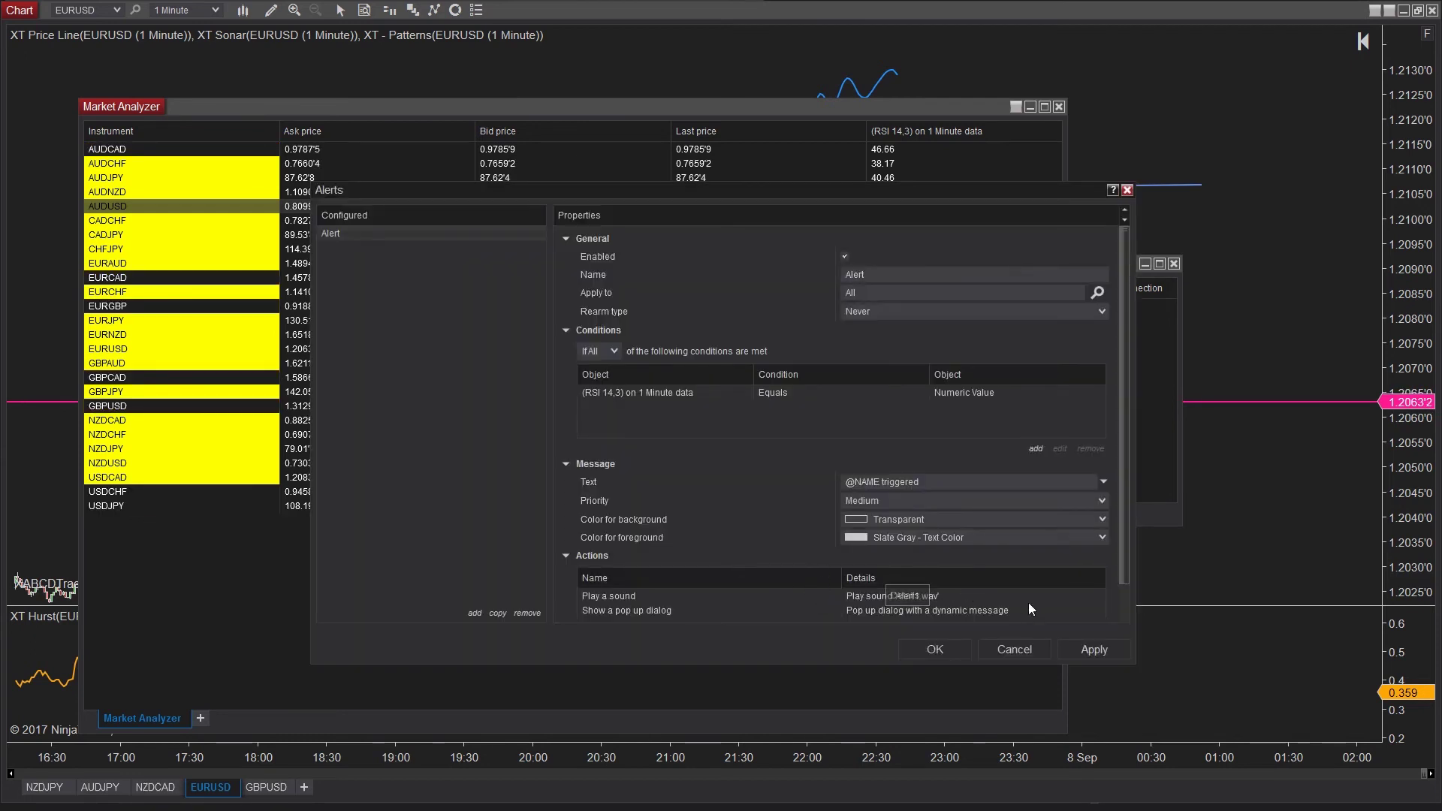
# Step: Add a Submit an order action using the simulation account, and save the RSI alert
pyautogui.scroll(-1, 1129, 602)
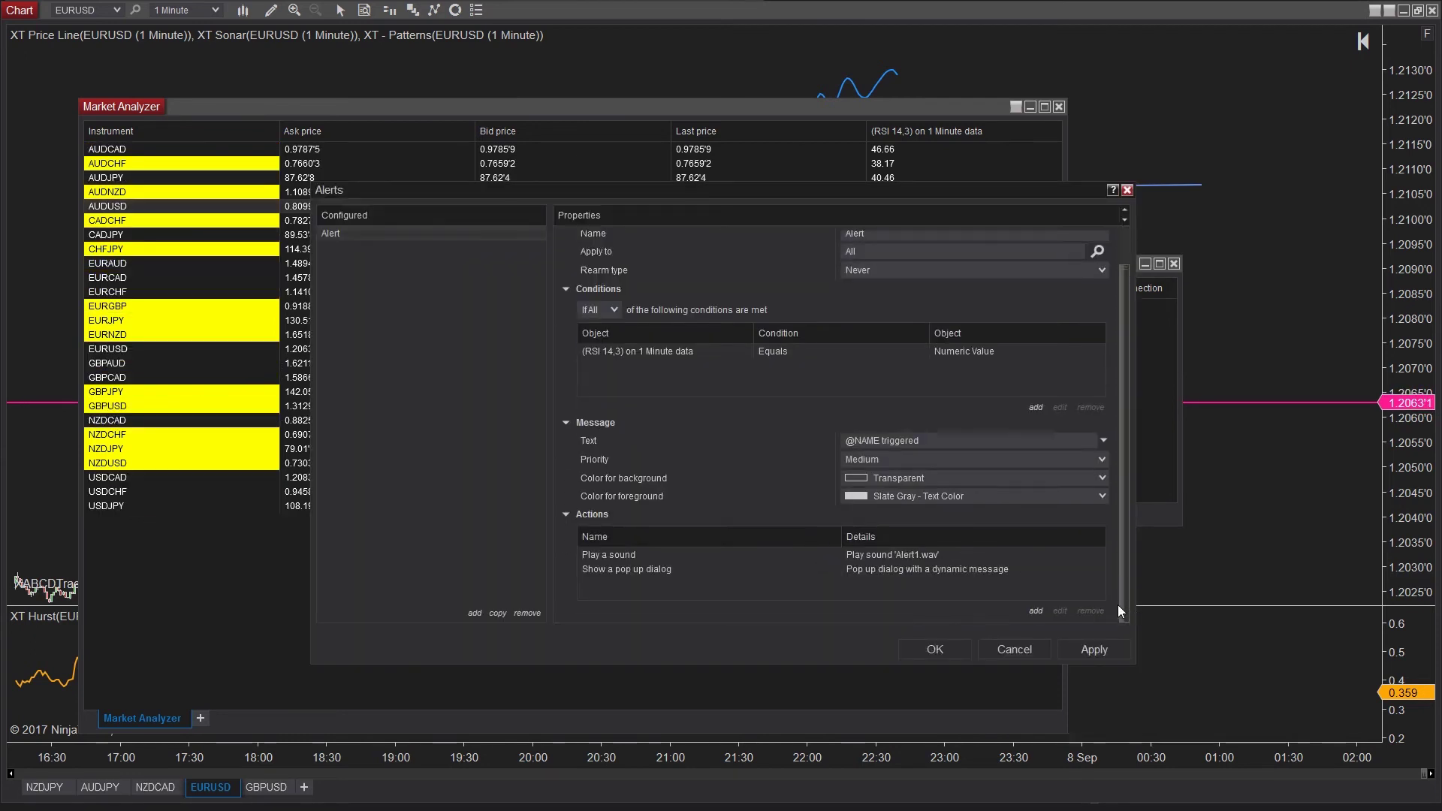
pyautogui.click(1039, 608)
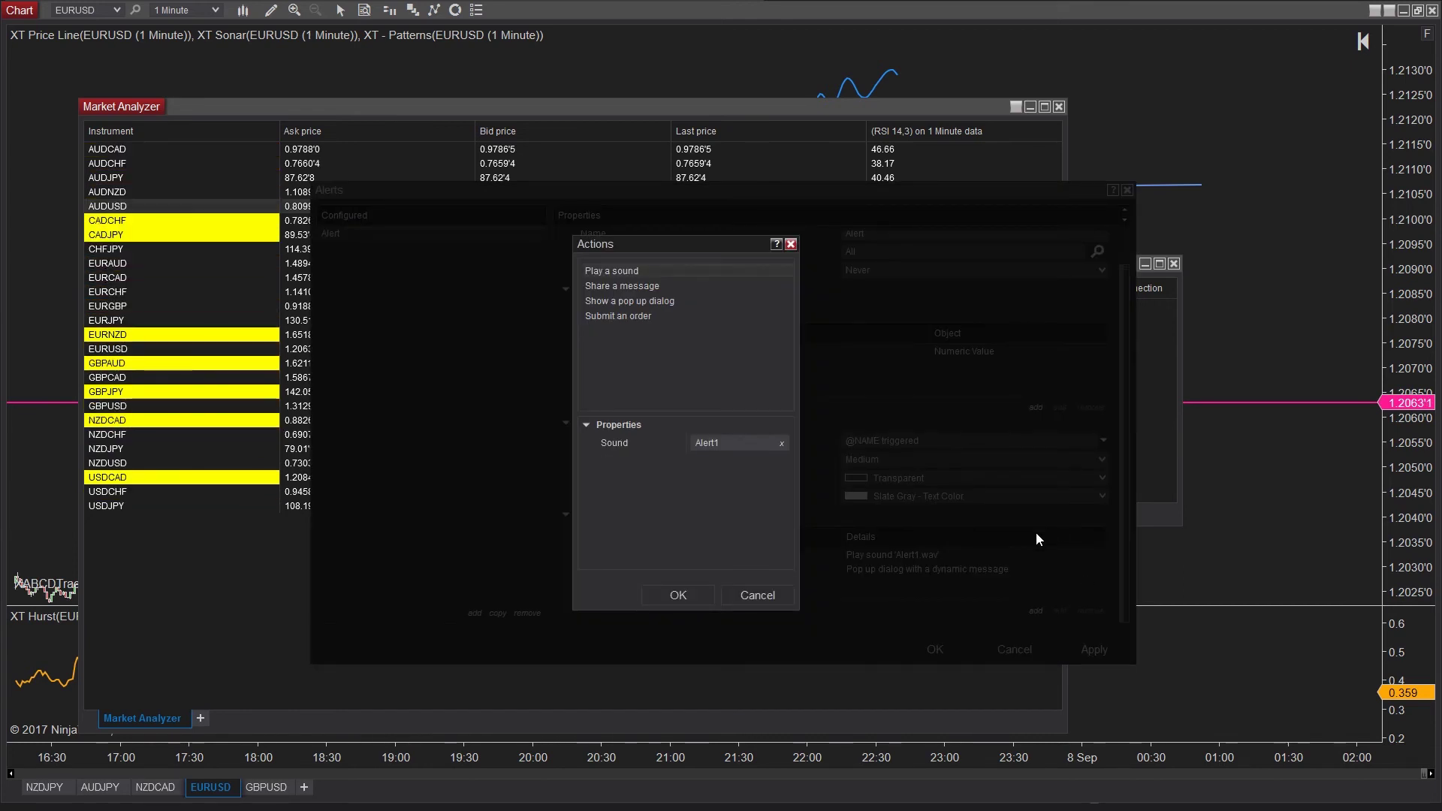
pyautogui.click(652, 317)
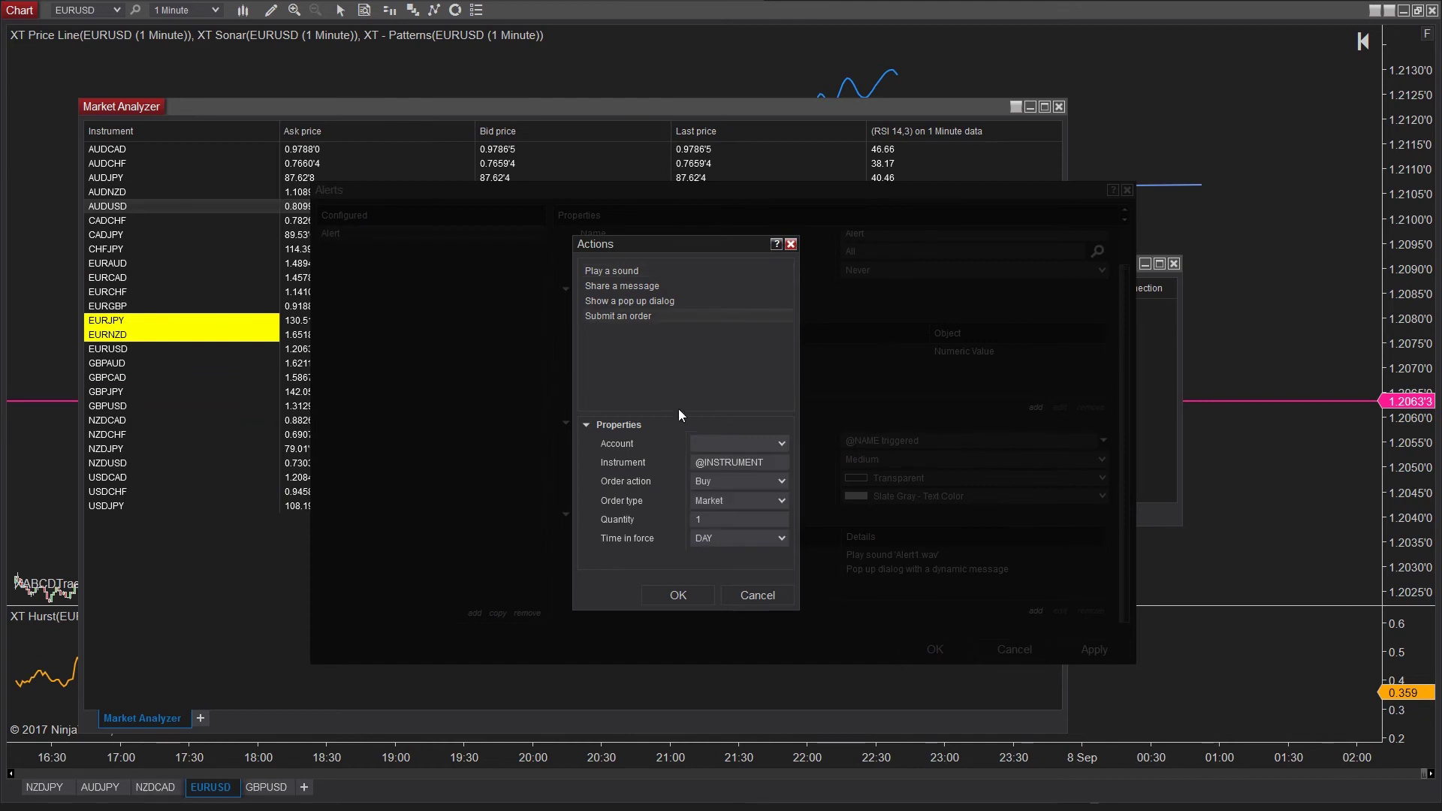
pyautogui.click(775, 447)
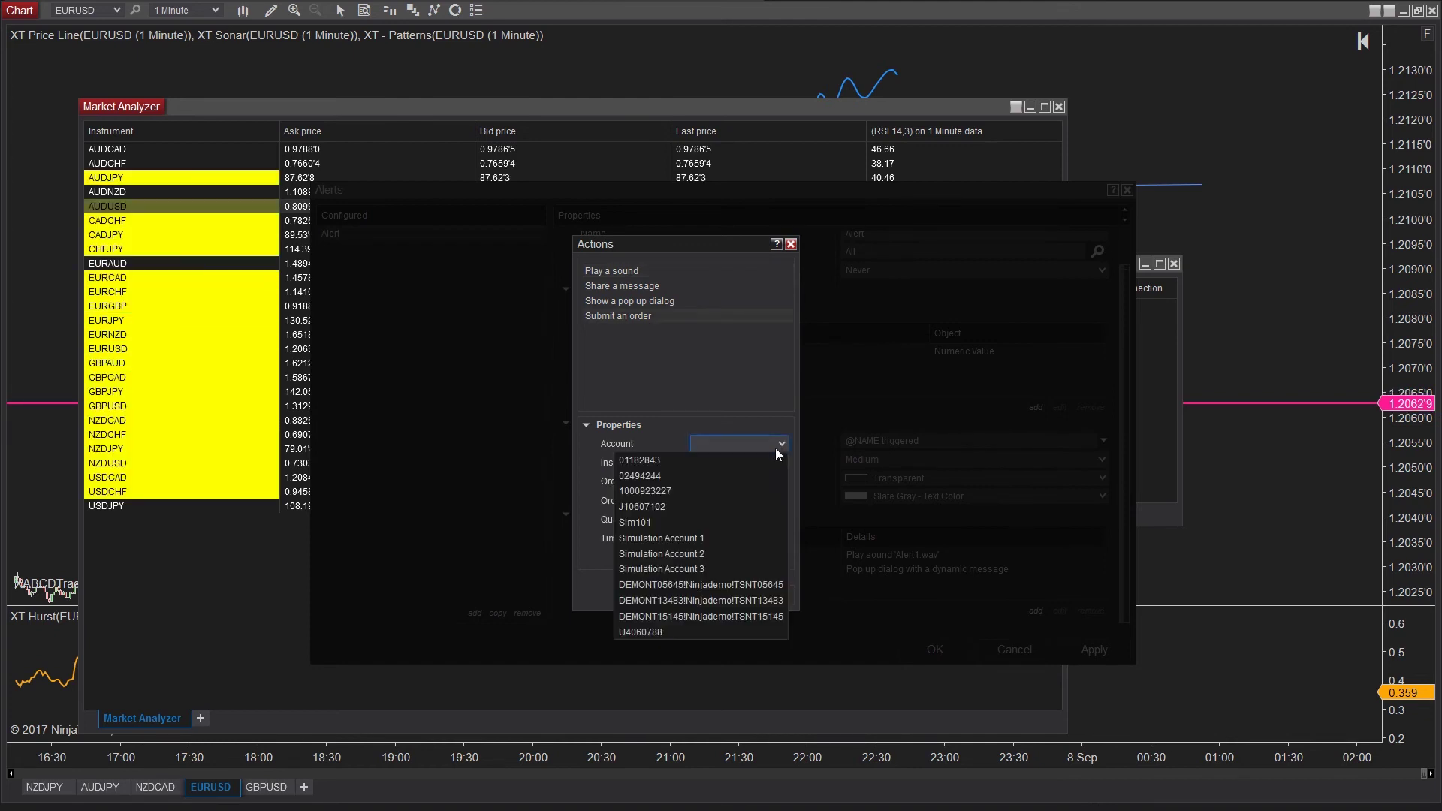
pyautogui.click(723, 525)
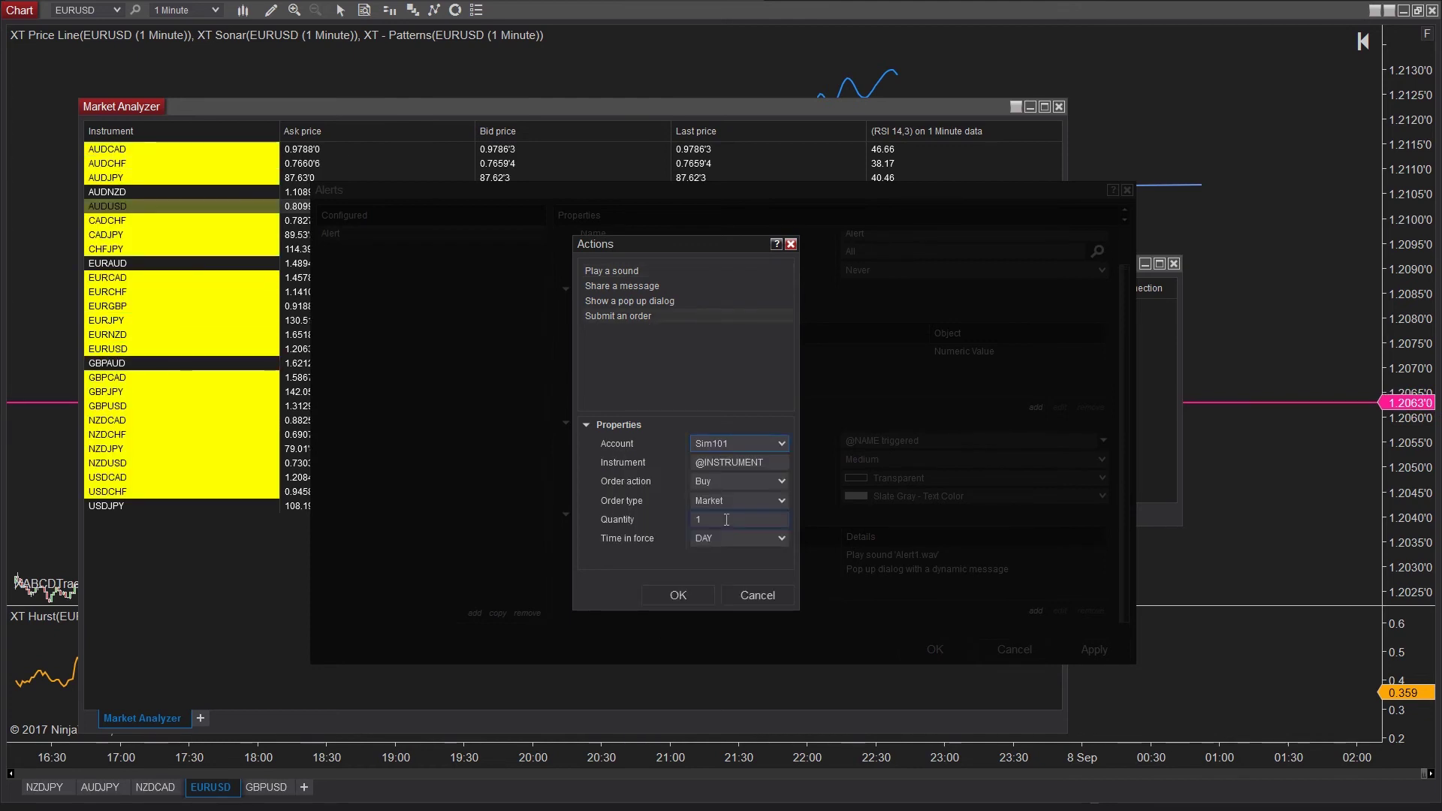
pyautogui.click(677, 594)
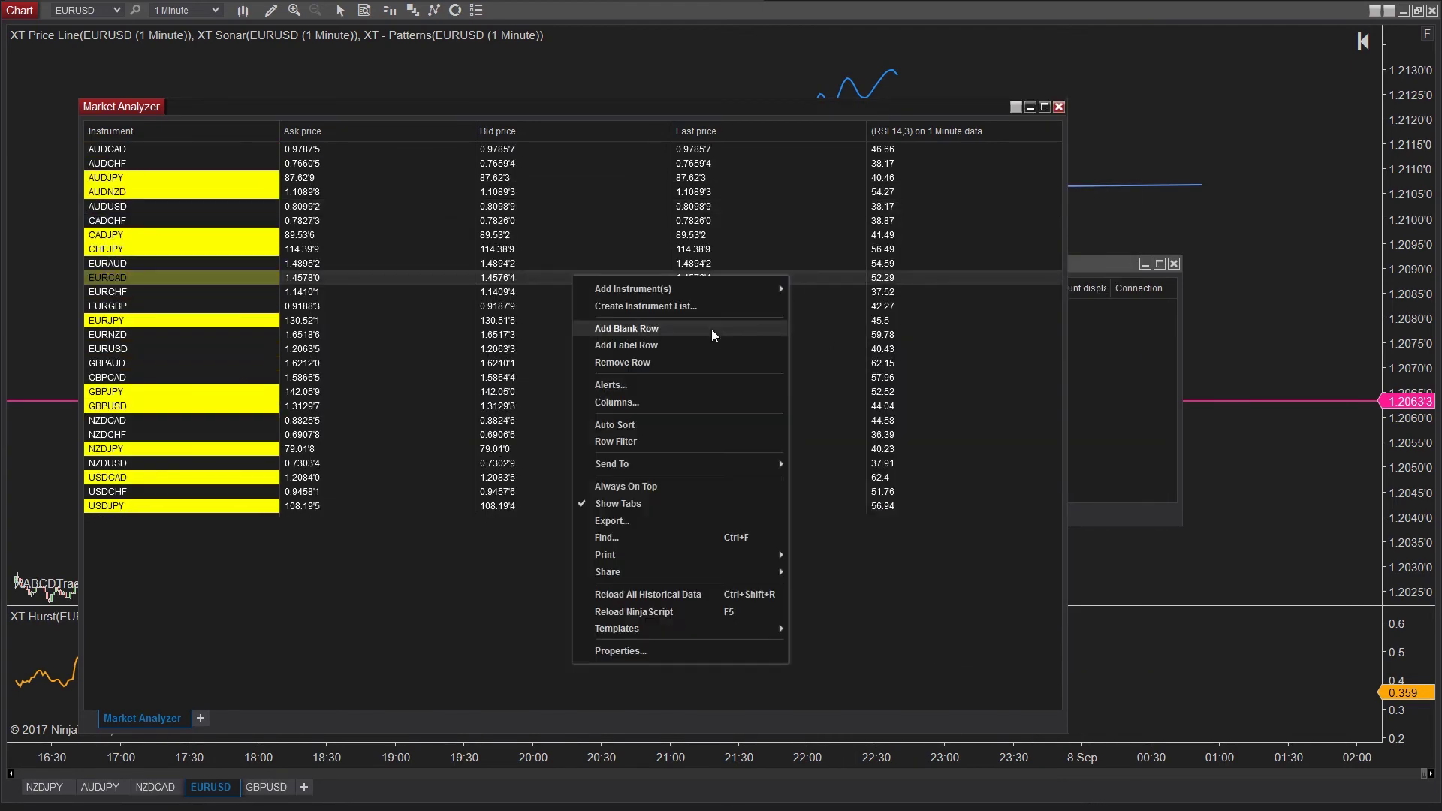
pyautogui.click(740, 328)
# Step: Name the second alert 'Sell at 70' and close the alert dialogs
pyautogui.write('Sell at 70')
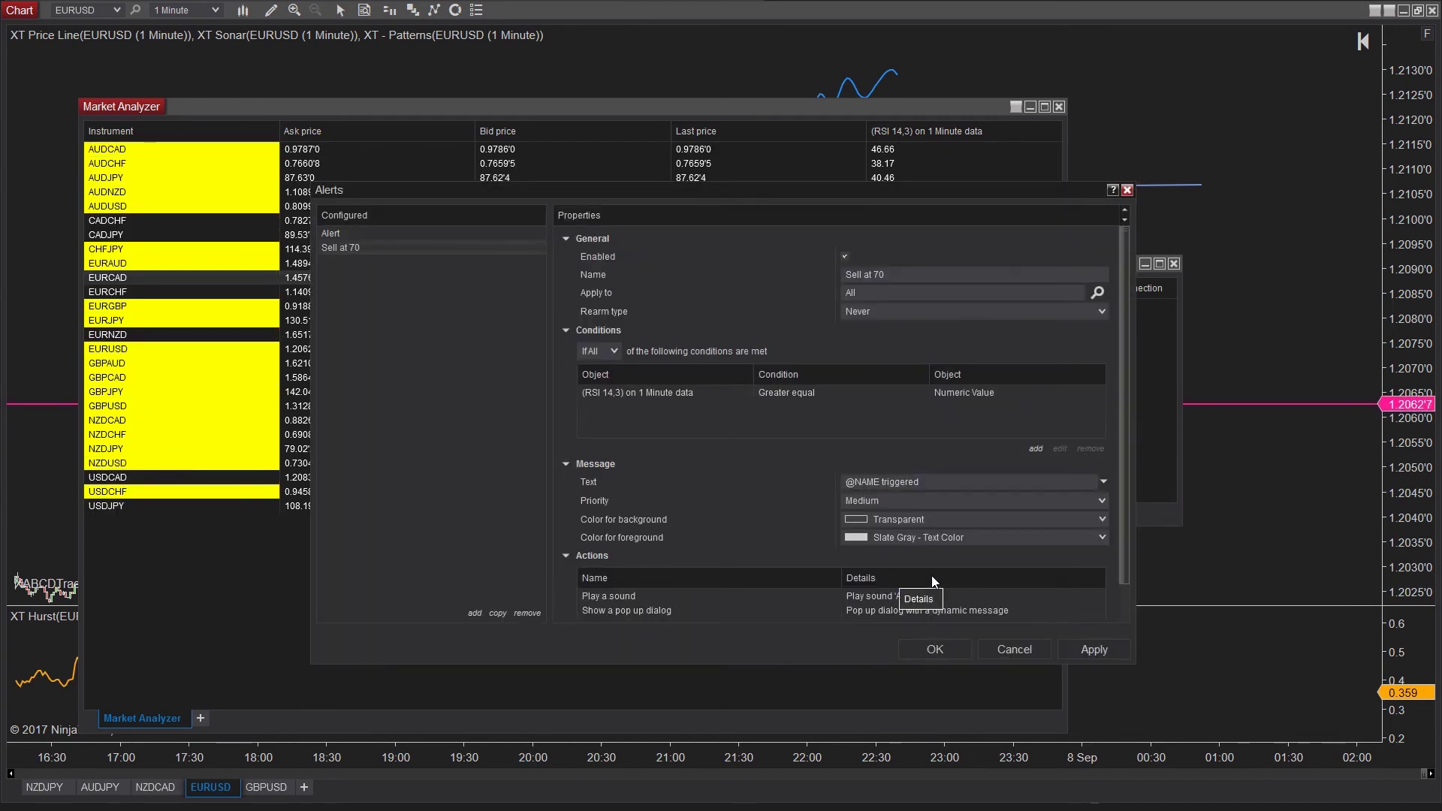
pyautogui.doubleClick(931, 556)
pyautogui.click(740, 442)
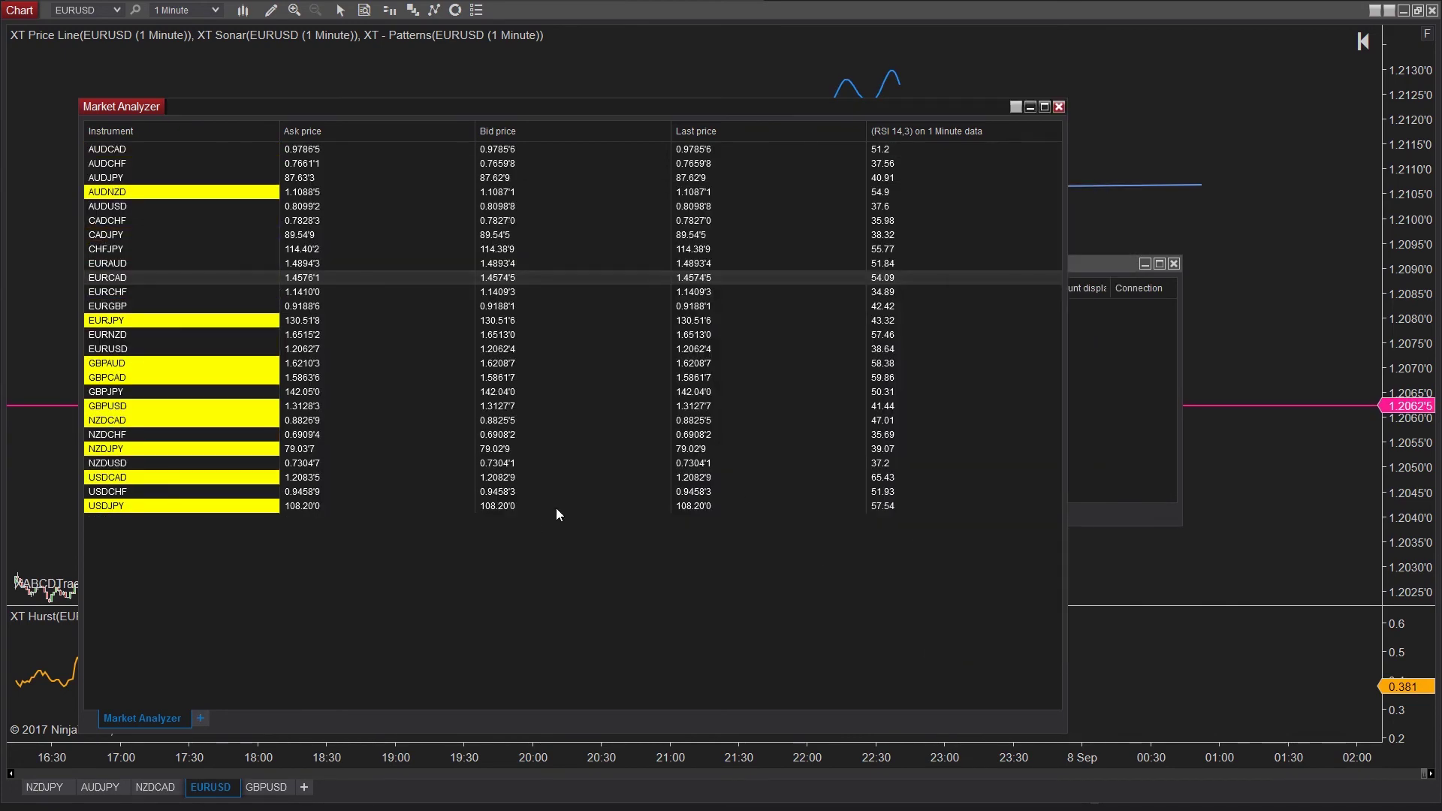